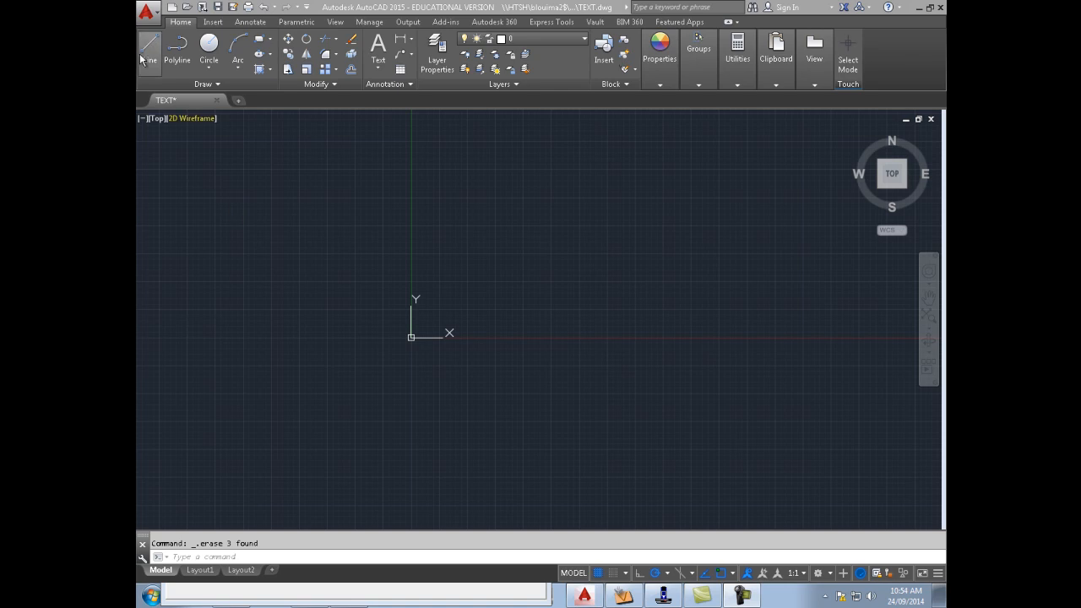
# Create a new drawing from the acad template.
pyautogui.click(148, 16)
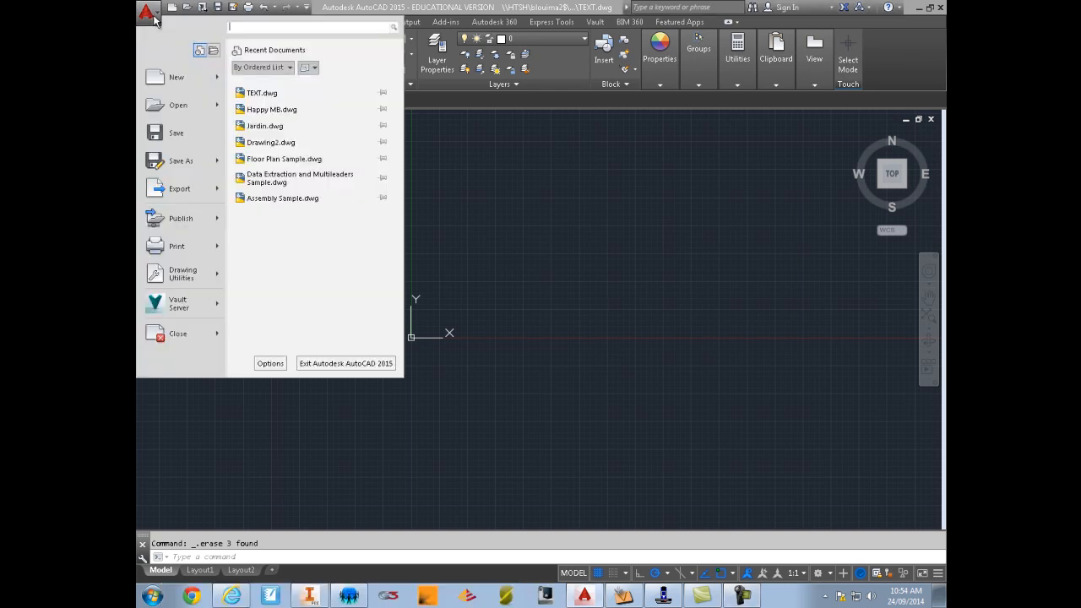
pyautogui.click(167, 83)
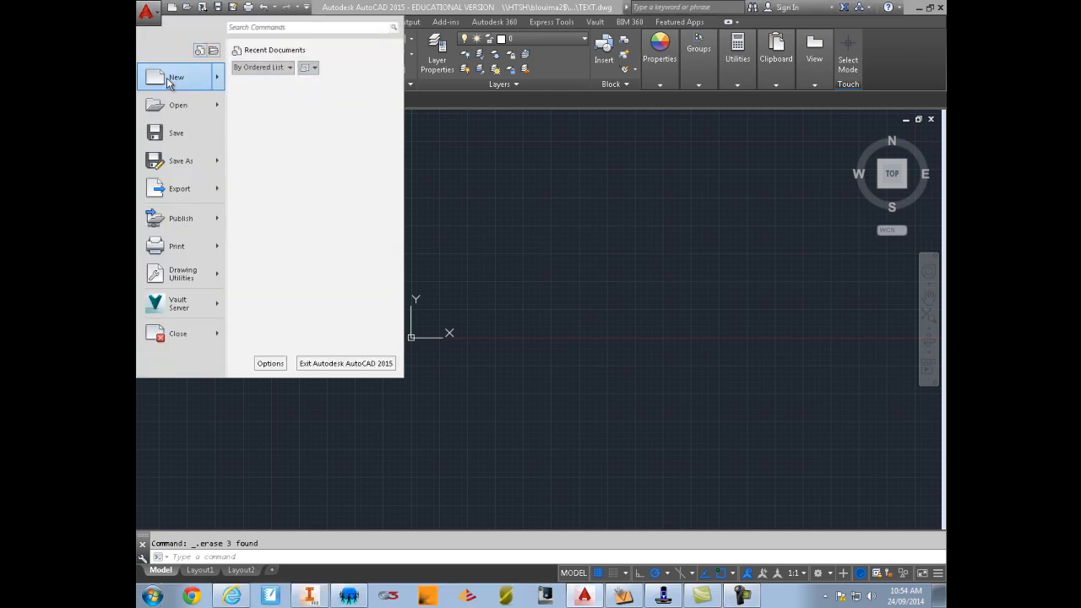
pyautogui.click(168, 79)
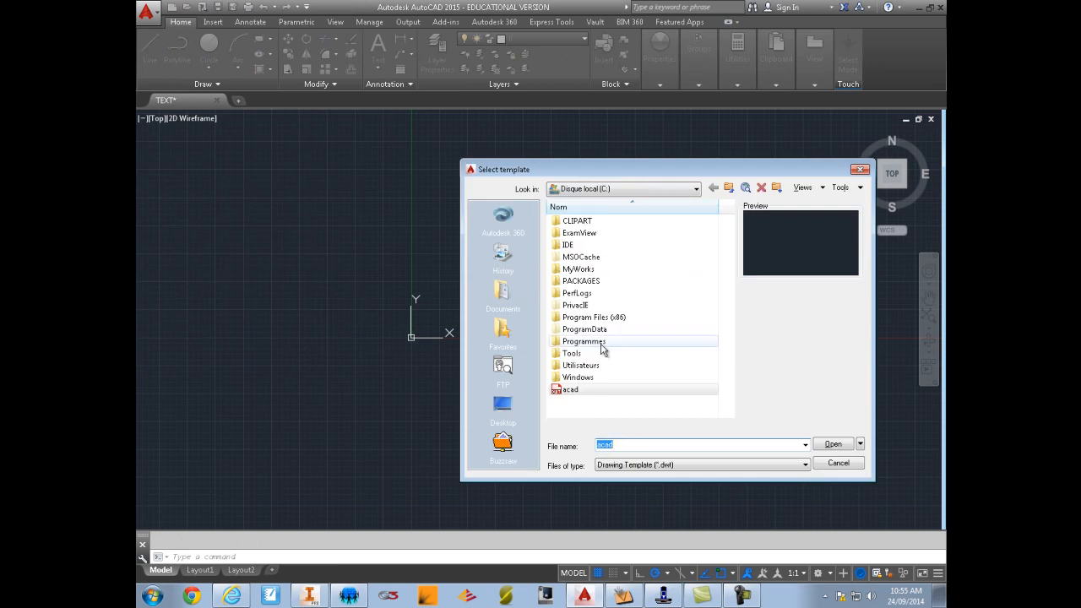
pyautogui.click(570, 395)
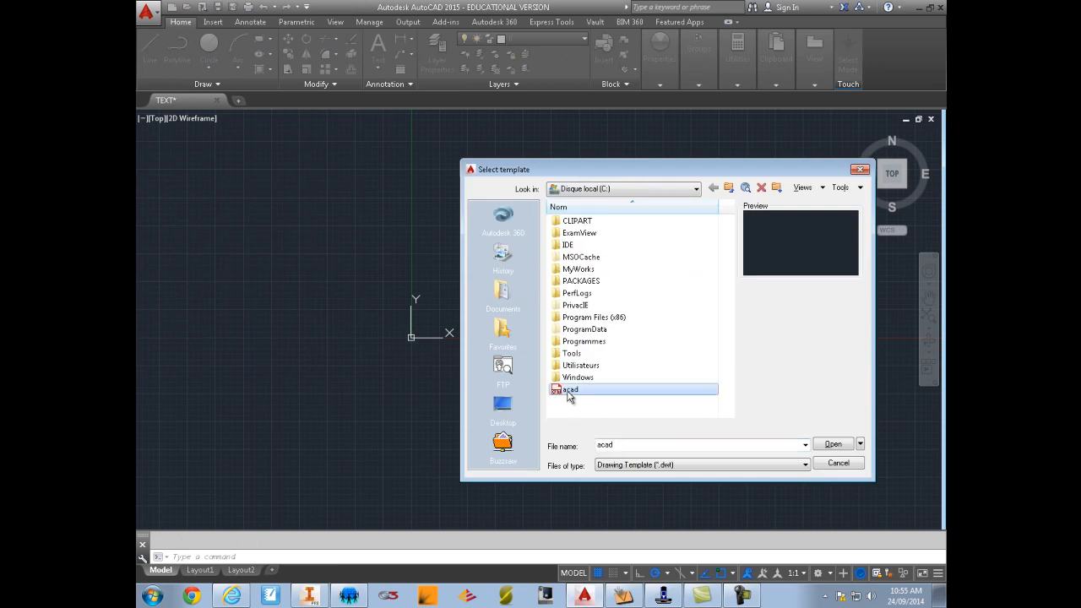
pyautogui.doubleClick(570, 391)
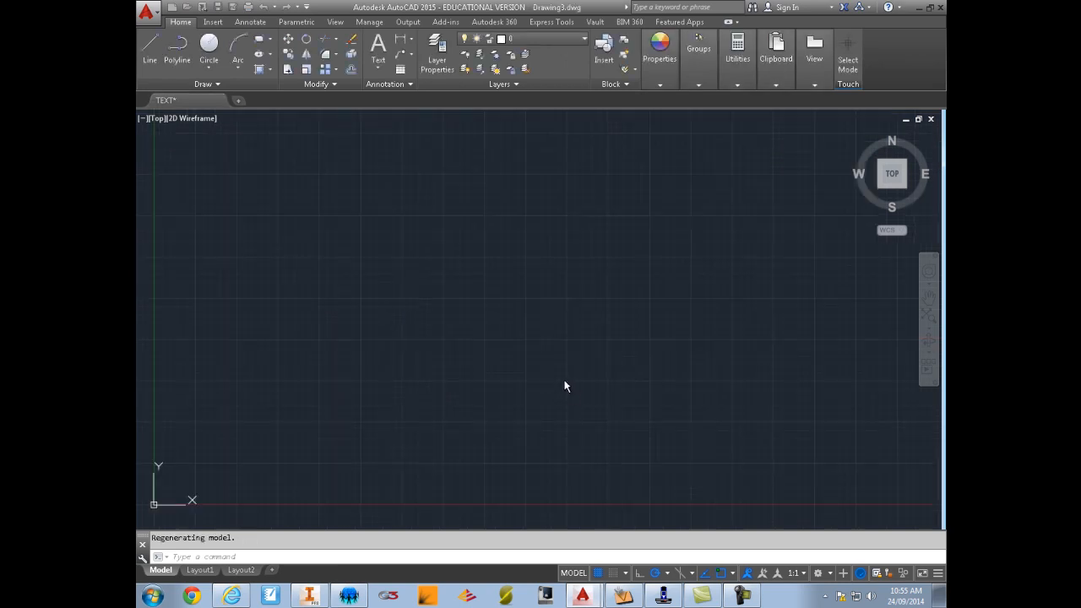
# Draw a rectangle with its first corner at 0,0 and its opposite corner at 10,4.
pyautogui.click(260, 40)
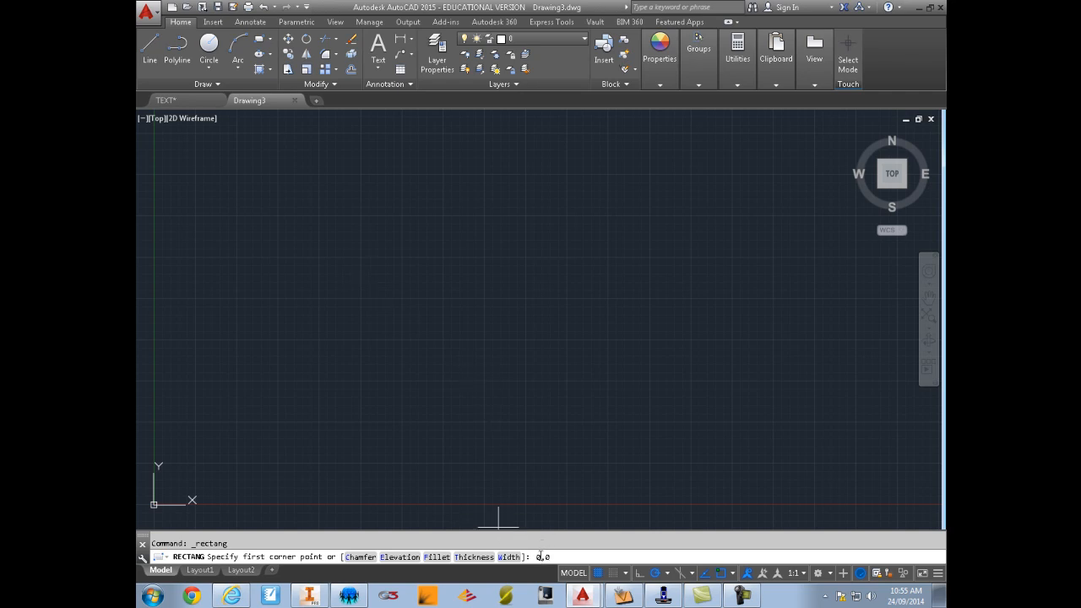
pyautogui.press('Return')
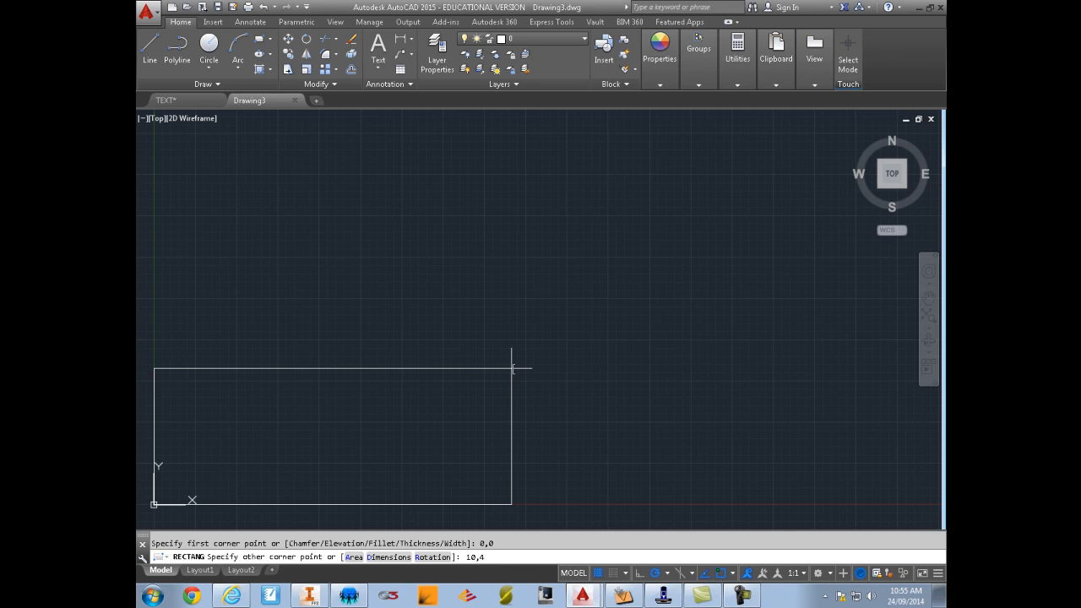
pyautogui.press('Return')
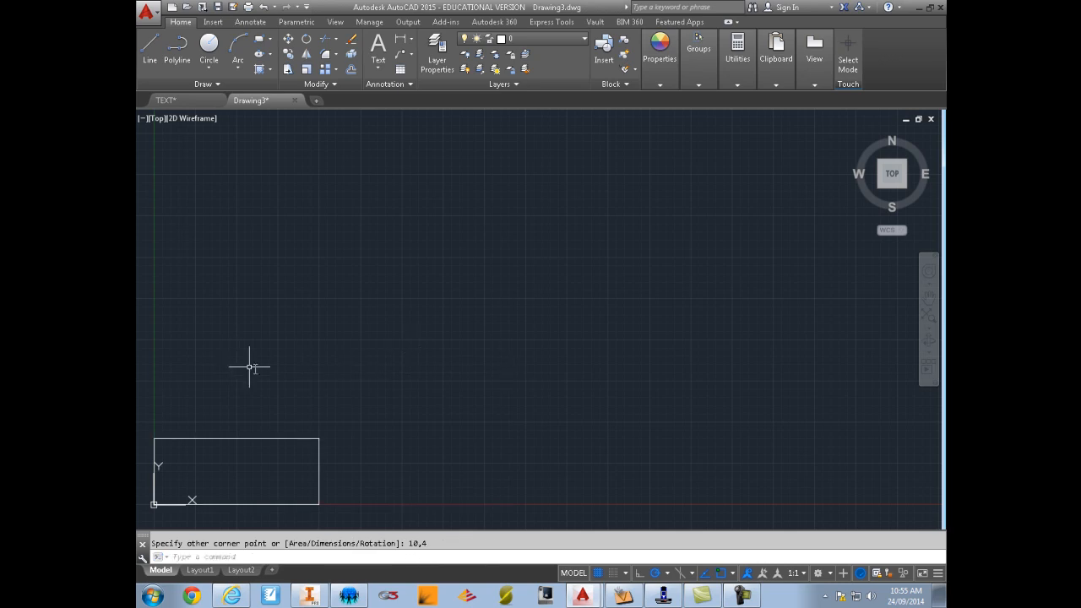
# Draw a circle with radius .045 just inside the rectangle's lower-left corner.
pyautogui.moveTo(253, 369)
pyautogui.mouseDown(button='middle')
pyautogui.moveTo(381, 304)
pyautogui.moveTo(485, 228)
pyautogui.mouseUp(button='middle')
pyautogui.scroll(2, 430, 312)
pyautogui.scroll(2, 432, 314)
pyautogui.scroll(2, 443, 291)
pyautogui.moveTo(440, 282); pyautogui.dragTo(416, 299, button='middle')
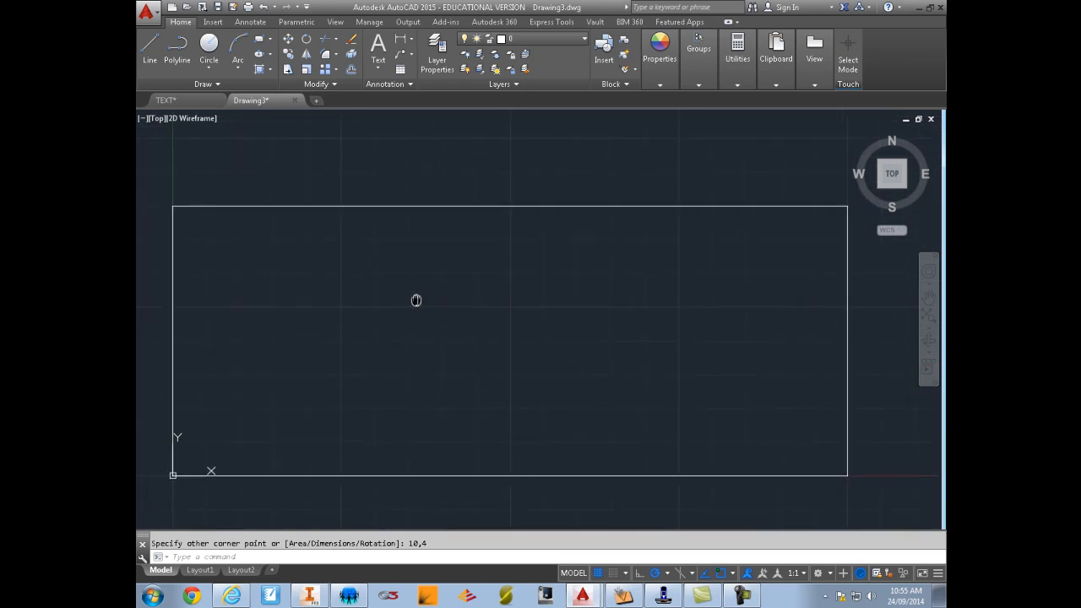
pyautogui.click(209, 46)
pyautogui.click(193, 456)
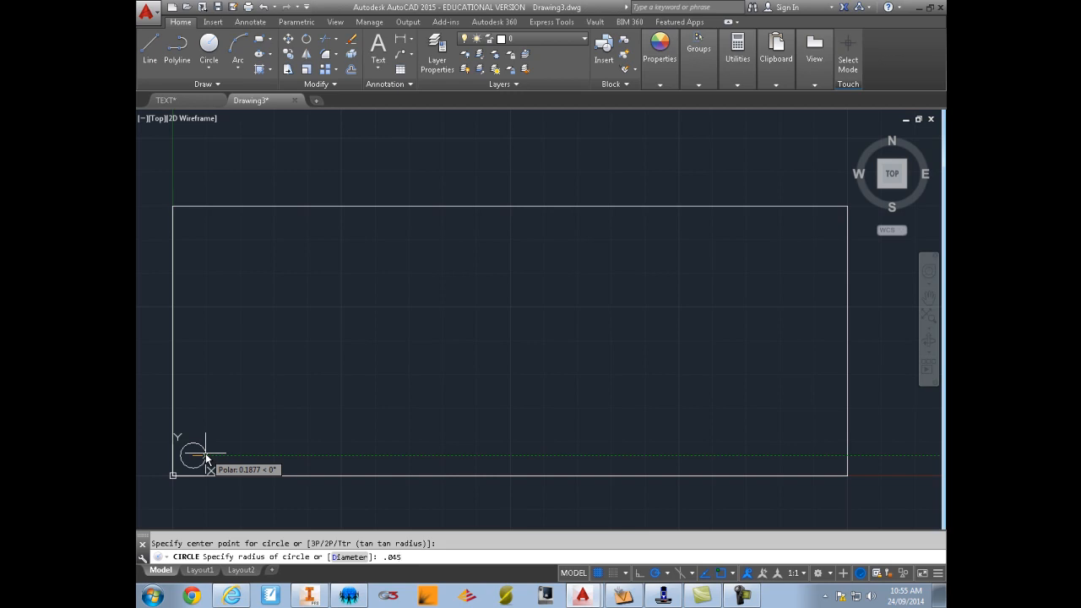
pyautogui.write('.045')
pyautogui.press('Return')
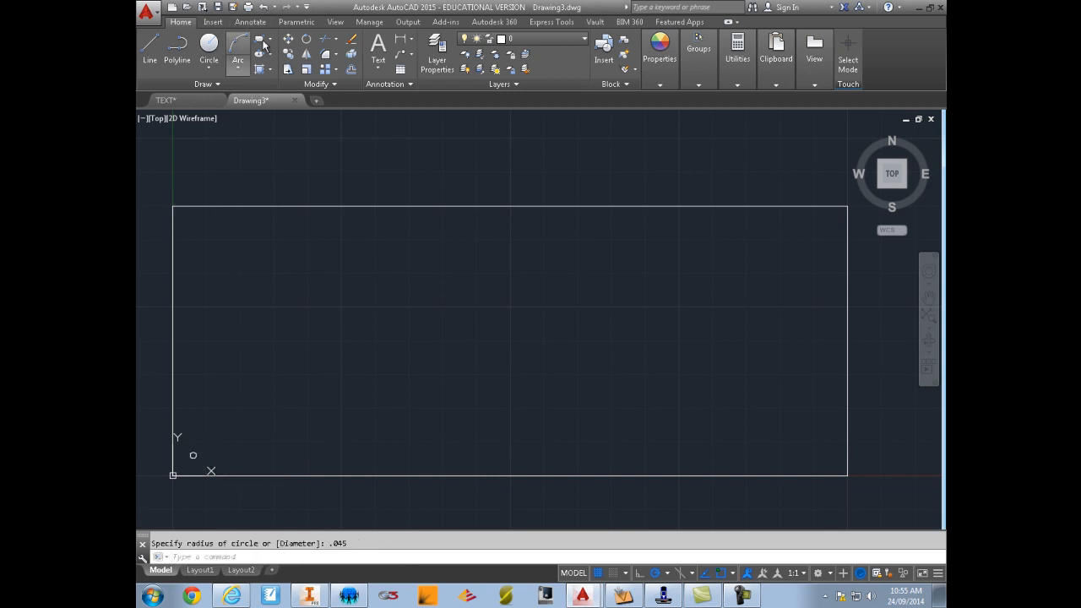
# Create an associative rectangular array of the small circle, accepting the default layout of 4 columns and 3 rows.
pyautogui.click(323, 71)
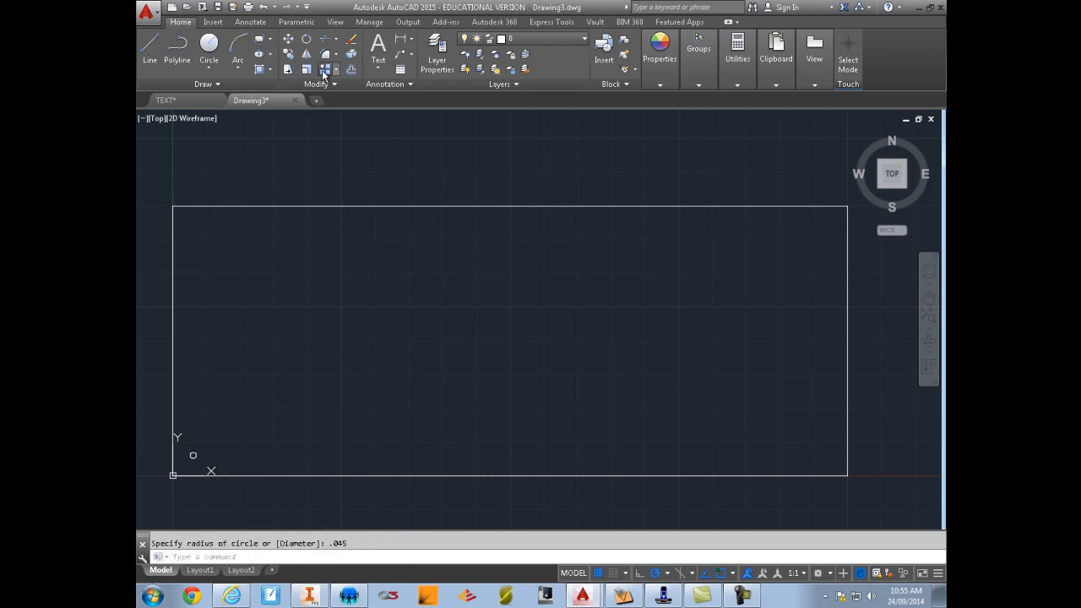
pyautogui.click(186, 432)
pyautogui.click(218, 466)
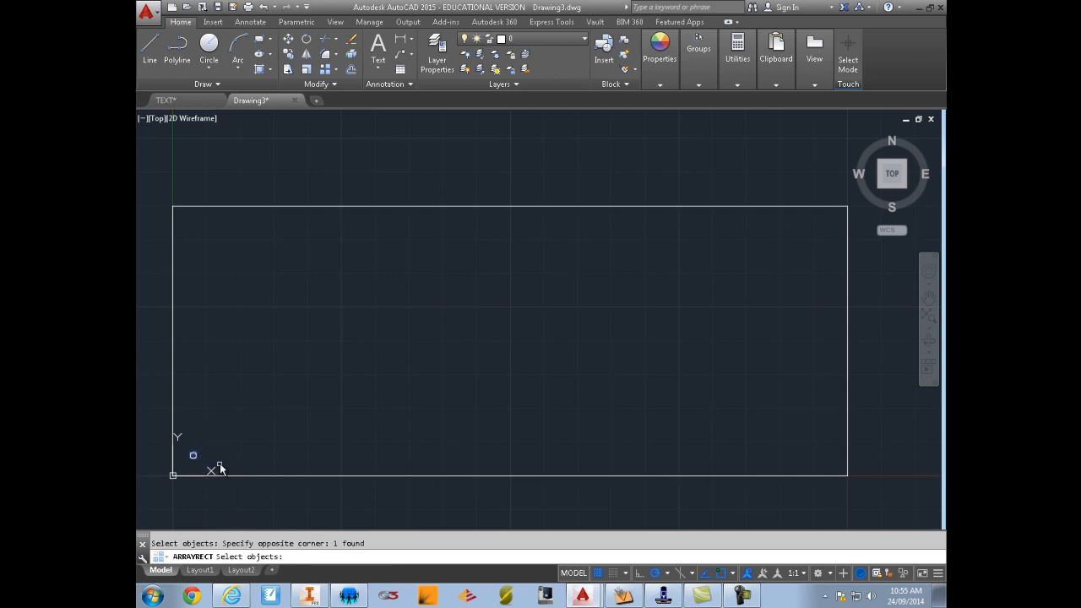
pyautogui.press('Return')
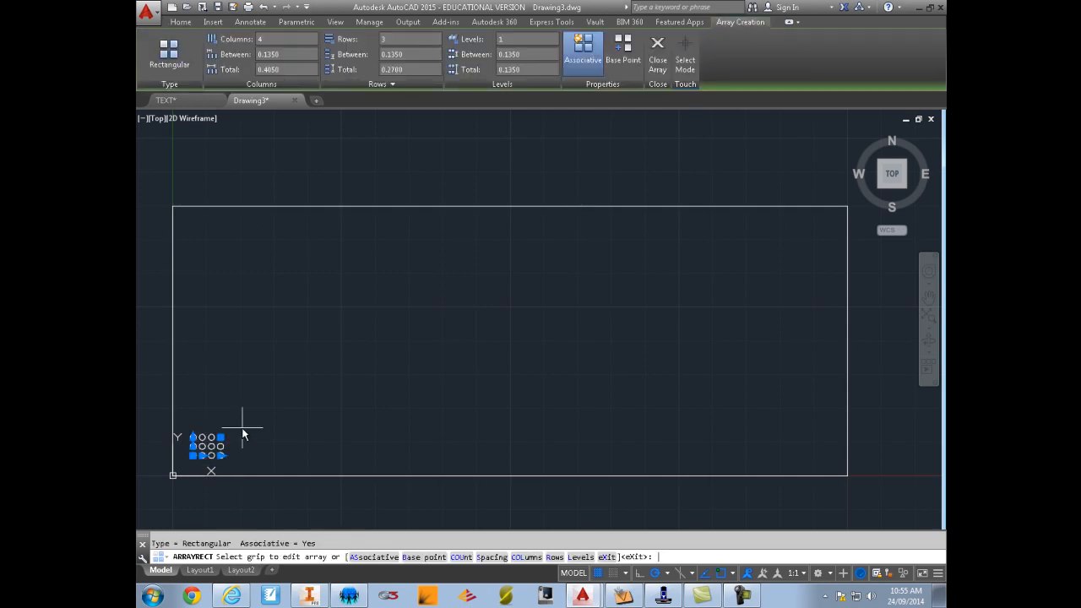
pyautogui.press('Return')
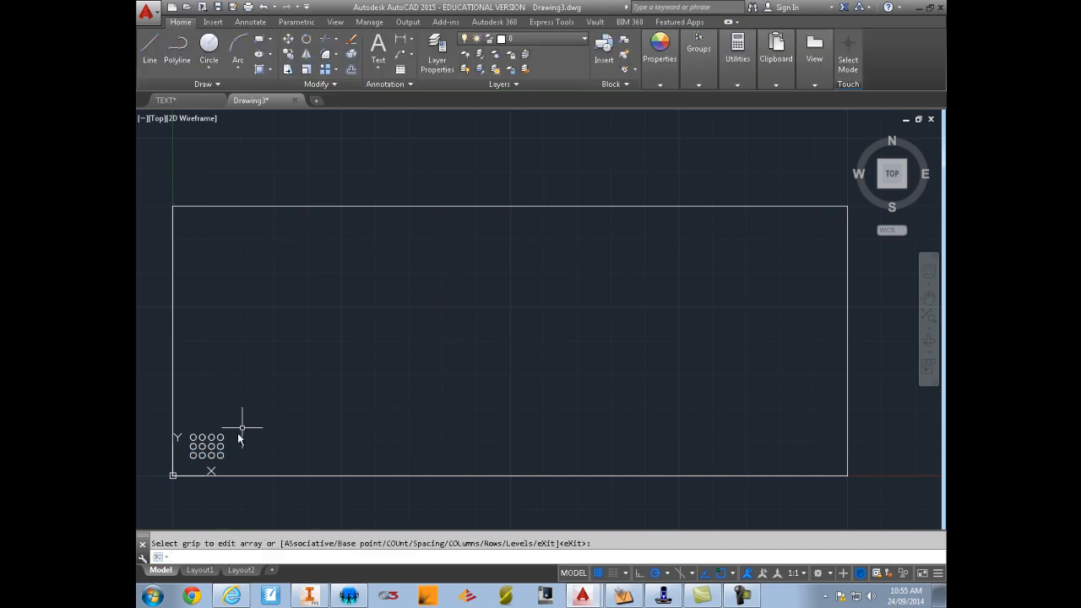
# Change the circle array to 5 columns and 2 rows, with 0.1875 between both columns and rows.
pyautogui.click(223, 447)
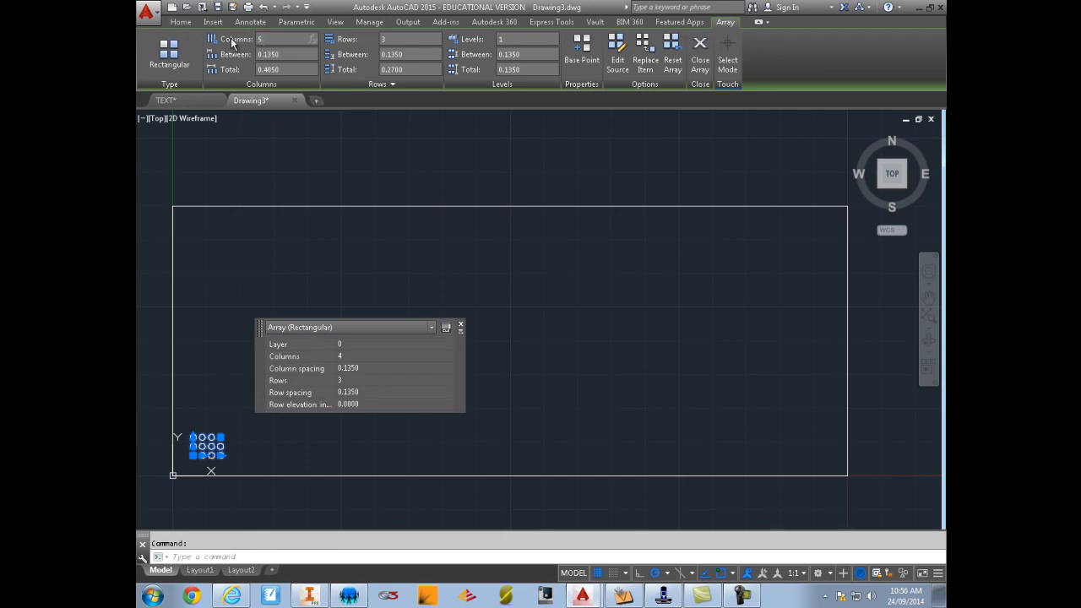
pyautogui.press('Tab')
pyautogui.write('.1')
pyautogui.press('Return')
pyautogui.write('2')
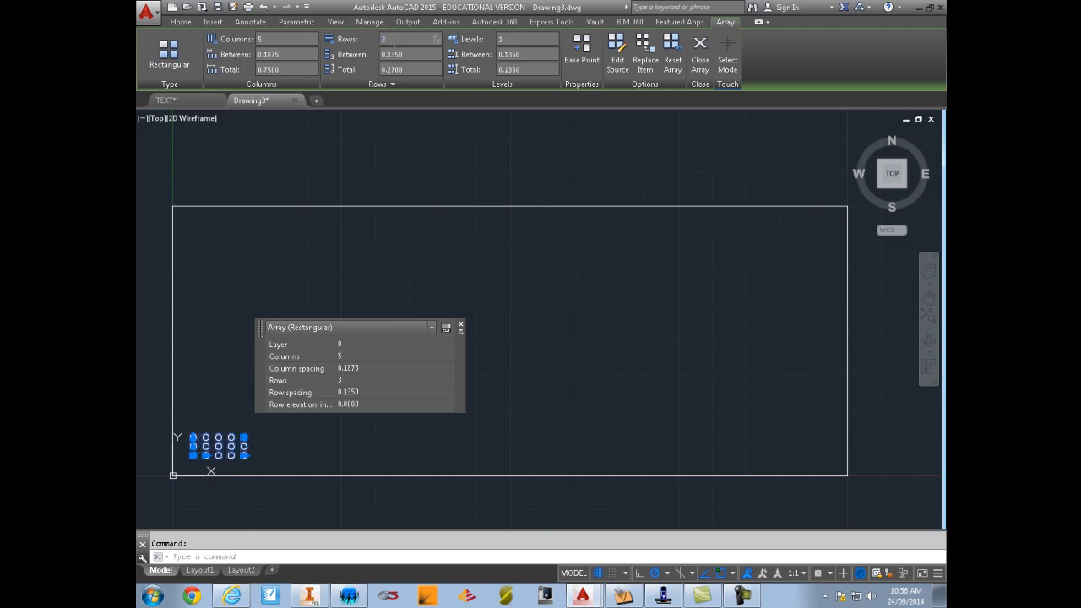
pyautogui.press('Tab')
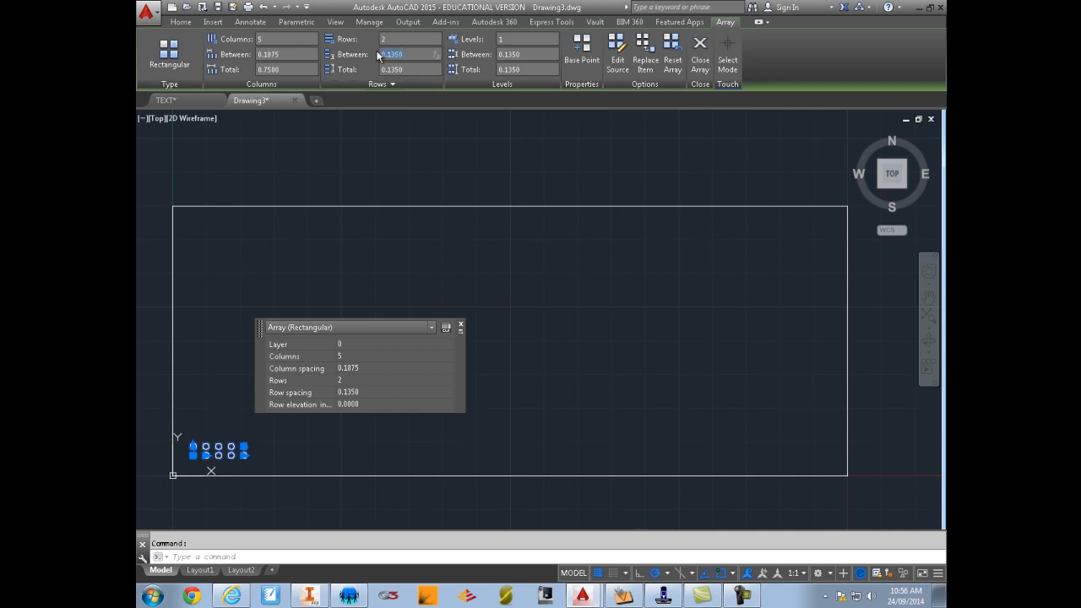
pyautogui.press('BackSpace')
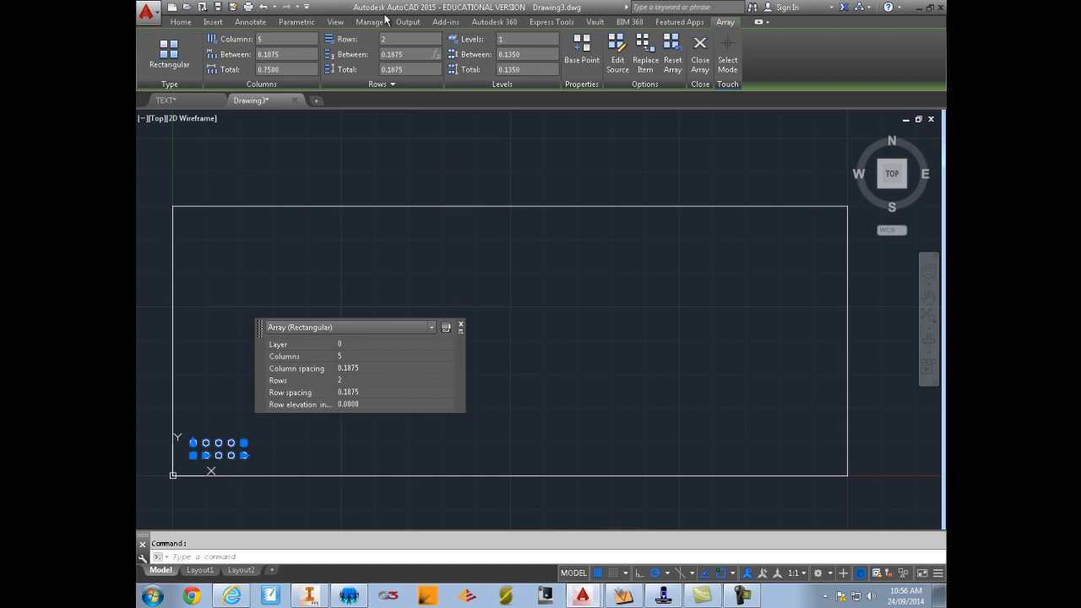
pyautogui.click(461, 326)
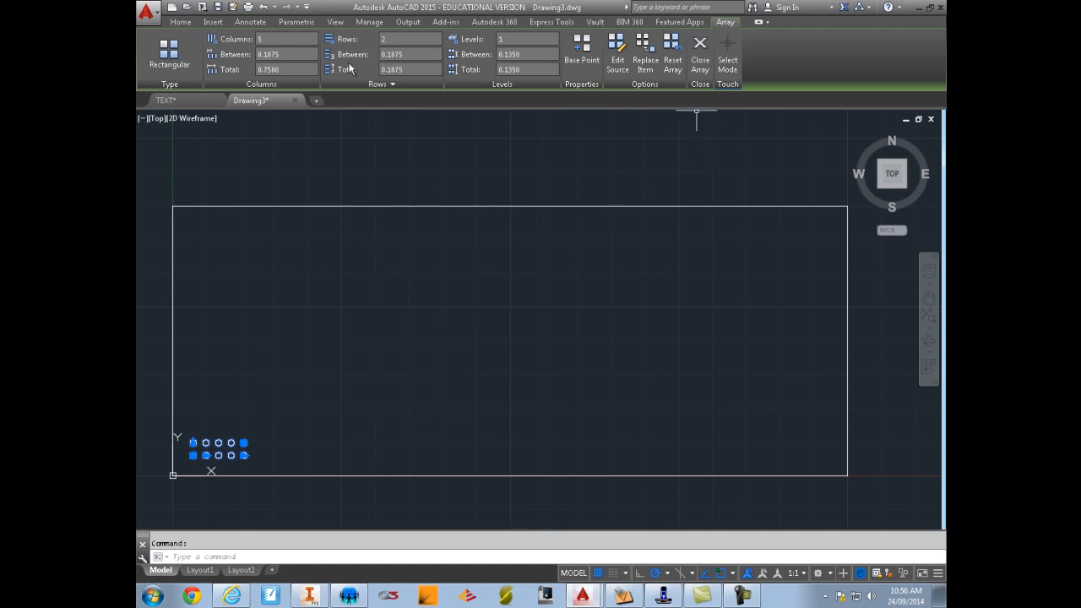
# Create a rectangular array of the circle group with 8 columns, keeping the default 3 rows.
pyautogui.click(180, 23)
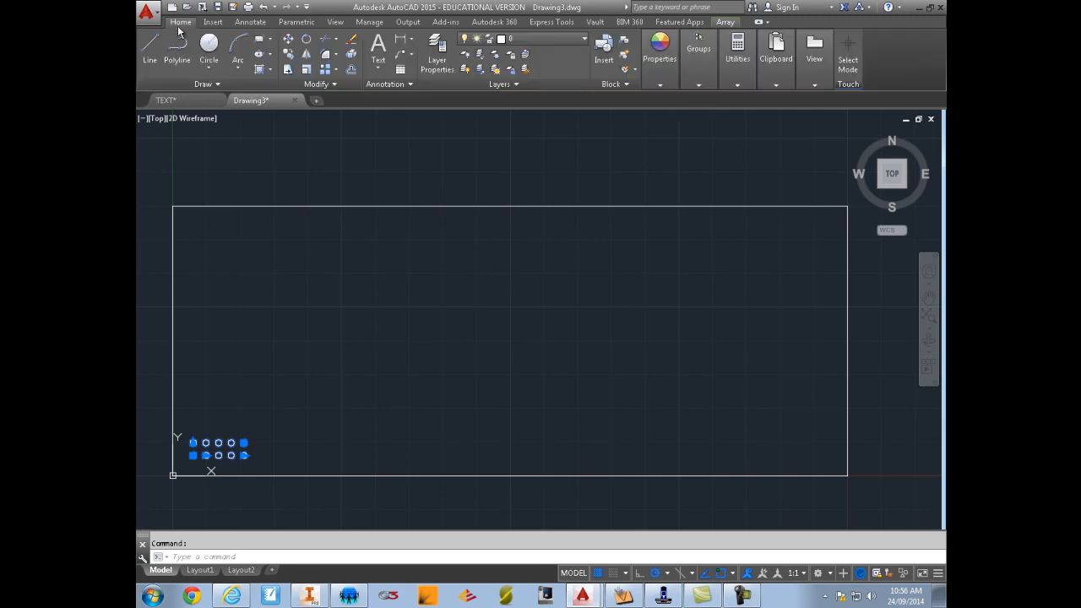
pyautogui.click(324, 71)
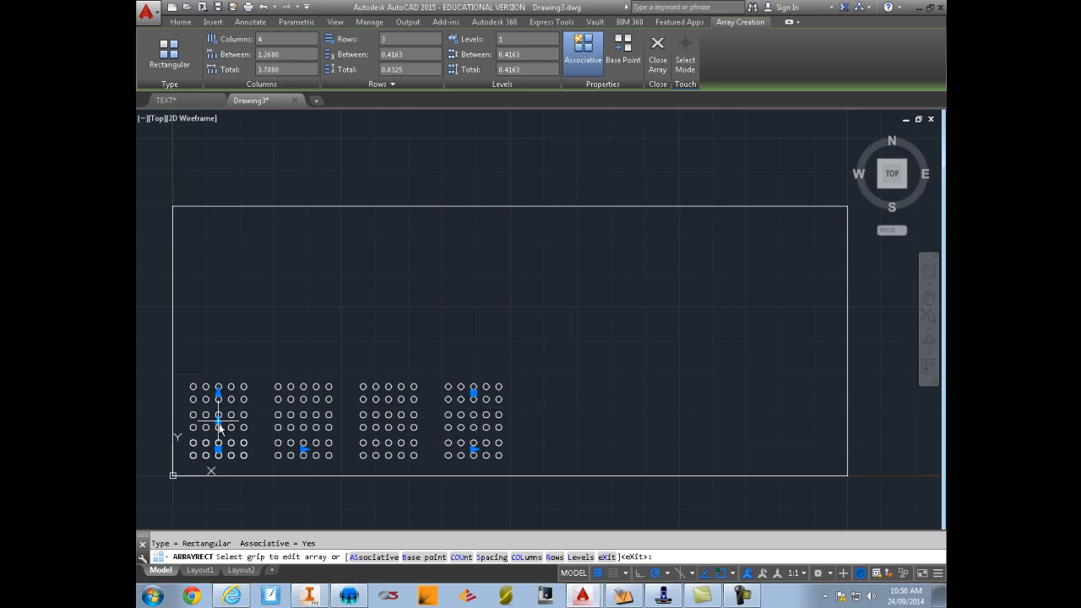
pyautogui.moveTo(272, 406)
pyautogui.mouseDown(button='middle')
pyautogui.moveTo(273, 385)
pyautogui.moveTo(238, 347)
pyautogui.mouseUp(button='middle')
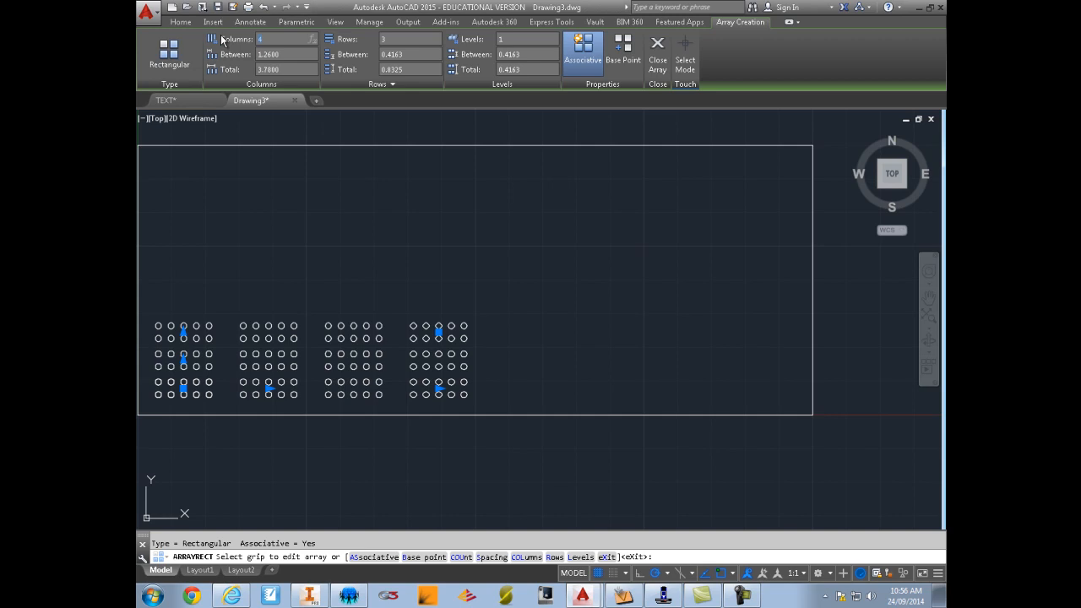
pyautogui.write('8')
pyautogui.press('Return')
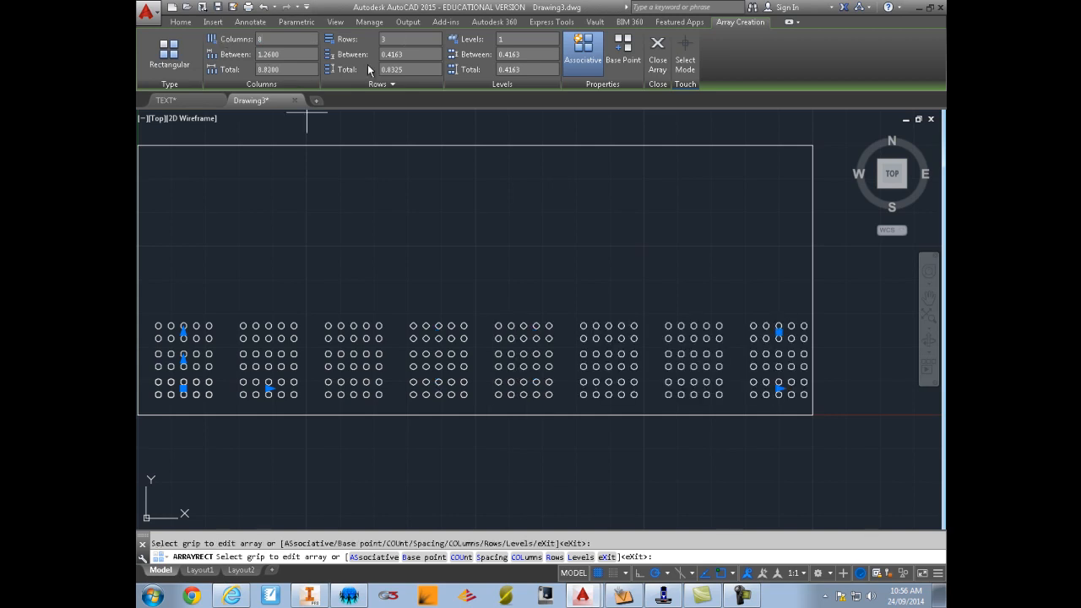
# Set both the column and row spacing of the new array to 1 and finish the array.
pyautogui.moveTo(301, 54); pyautogui.dragTo(202, 47)
pyautogui.write('1')
pyautogui.moveTo(404, 54); pyautogui.dragTo(337, 52)
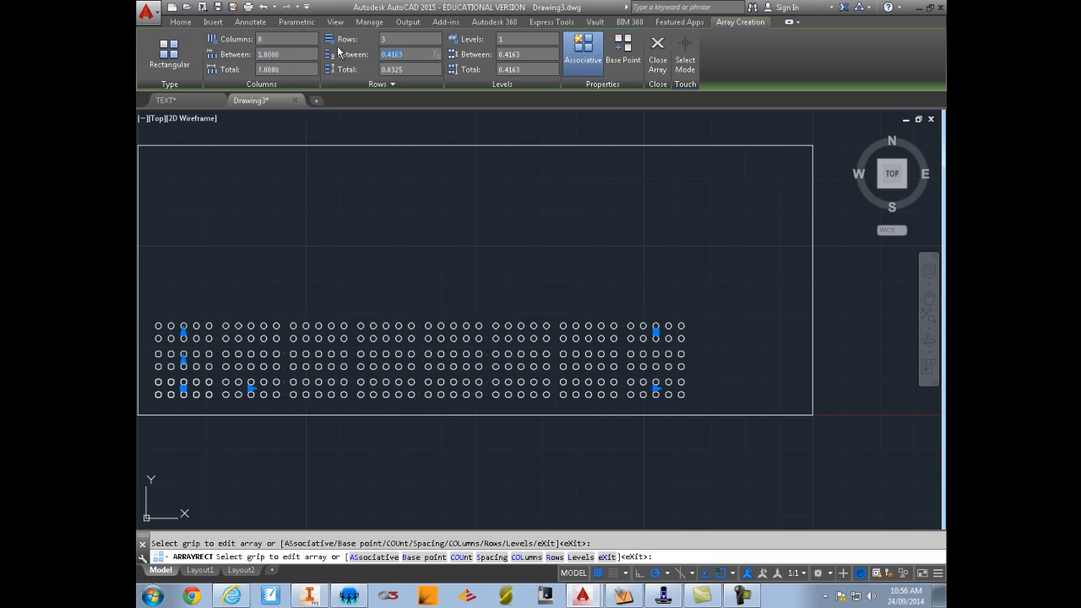
pyautogui.write('1')
pyautogui.press('Return')
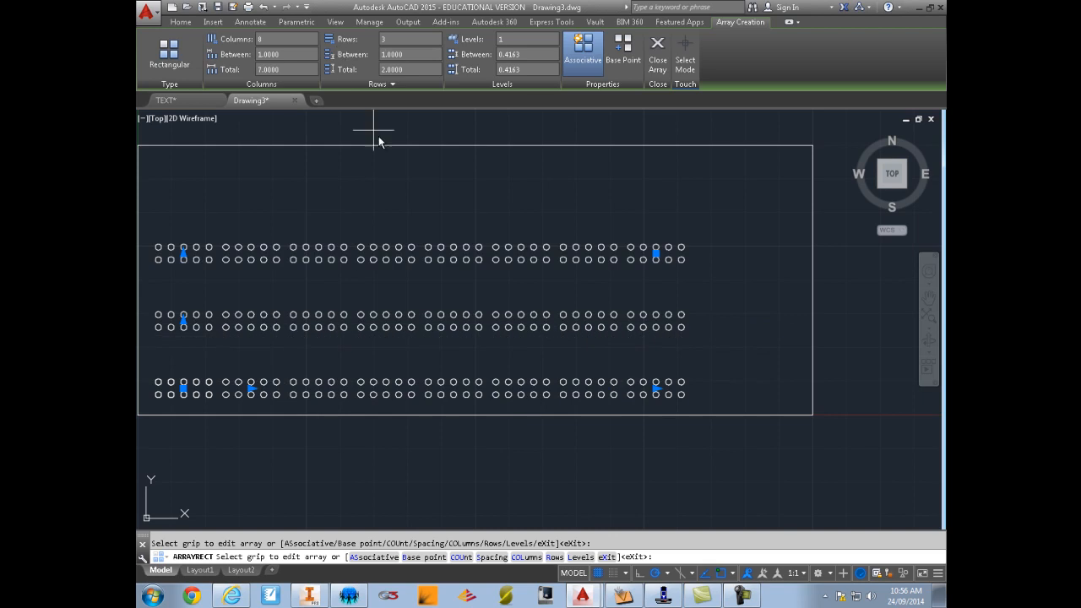
pyautogui.click(659, 60)
# Move the whole circle array a short distance horizontally to the right inside the rectangle, away from its left edge.
pyautogui.moveTo(442, 299); pyautogui.dragTo(495, 277, button='middle')
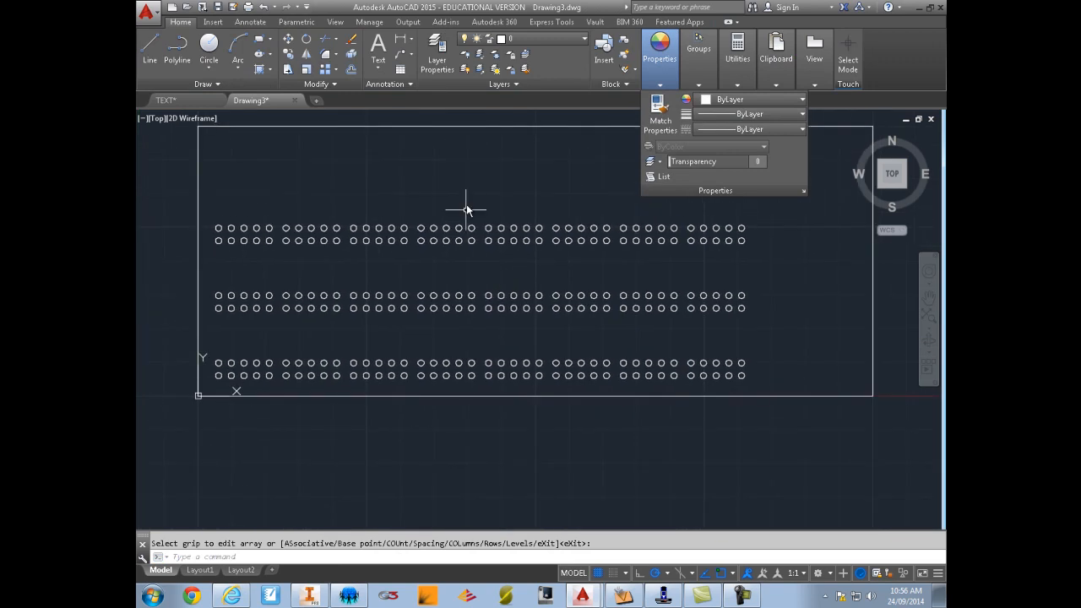
pyautogui.scroll(-2, 465, 187)
pyautogui.click(449, 259)
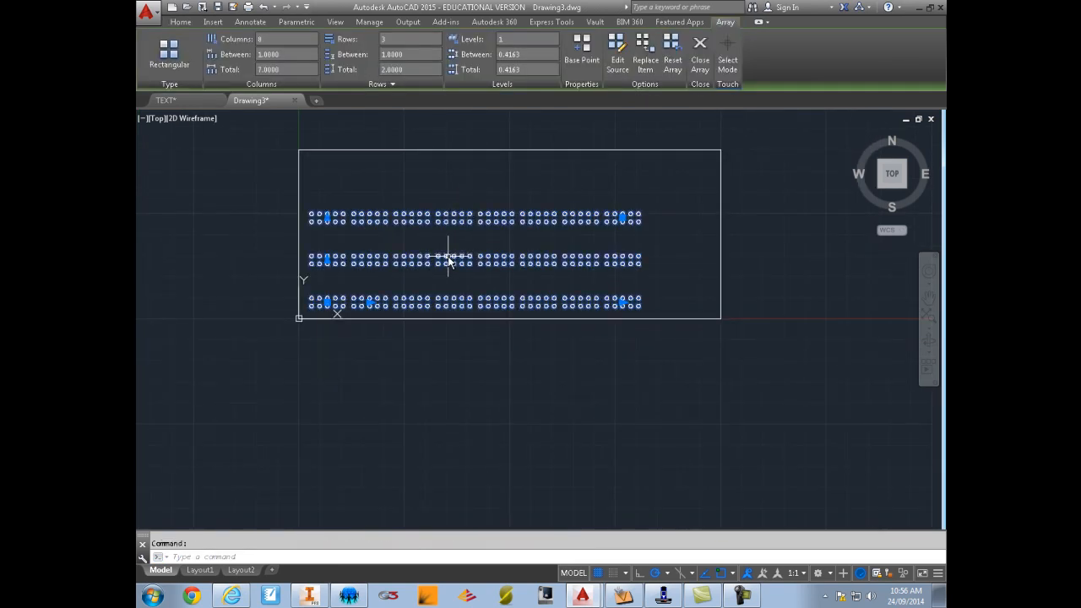
pyautogui.write('m')
pyautogui.press('Return')
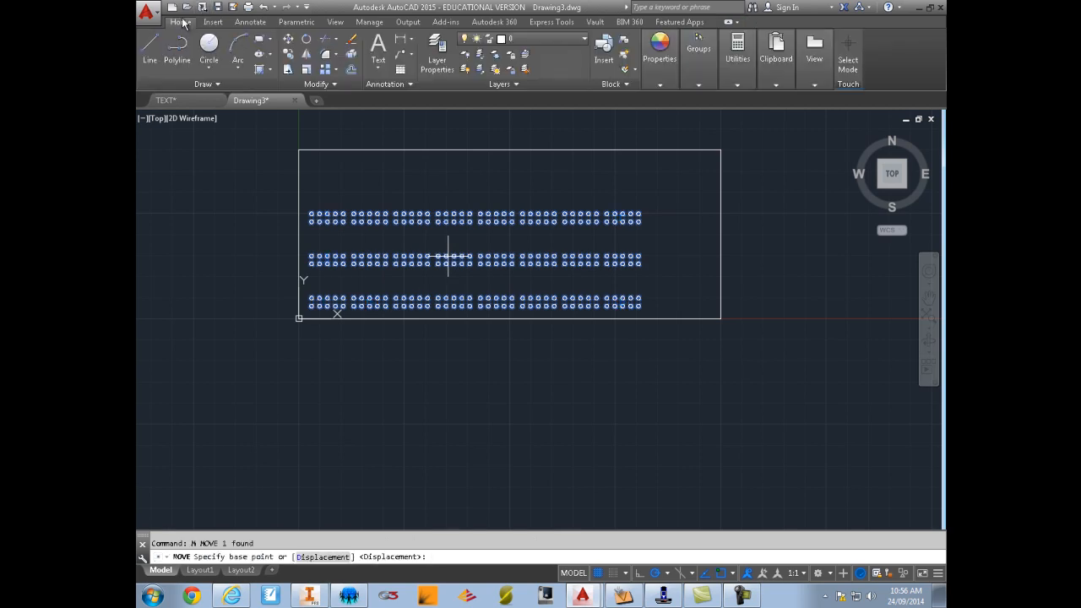
pyautogui.click(288, 39)
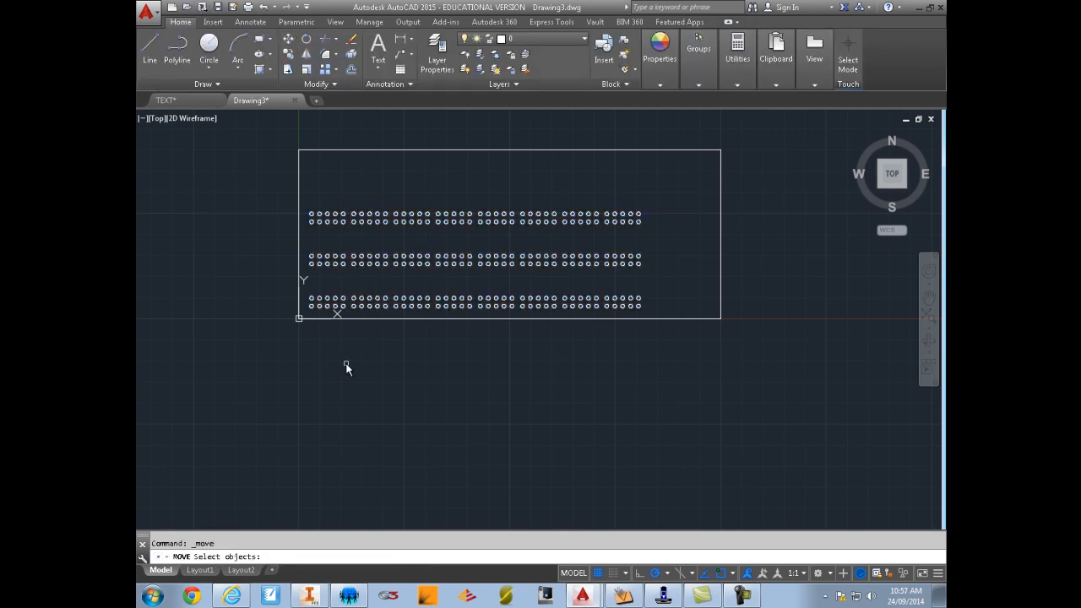
pyautogui.click(367, 300)
pyautogui.press('Return')
pyautogui.click(323, 346)
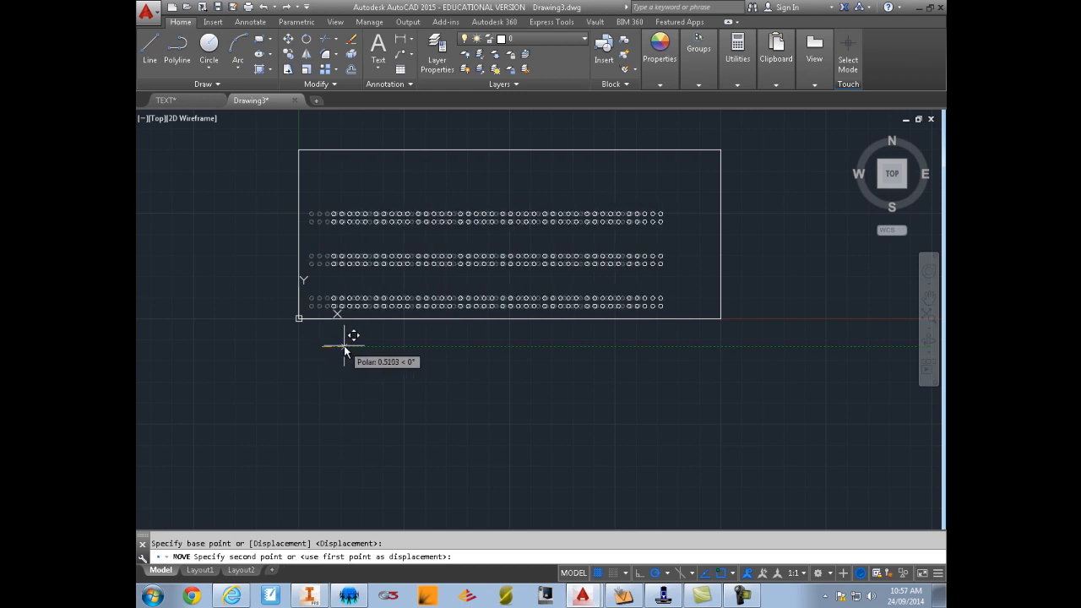
pyautogui.click(354, 346)
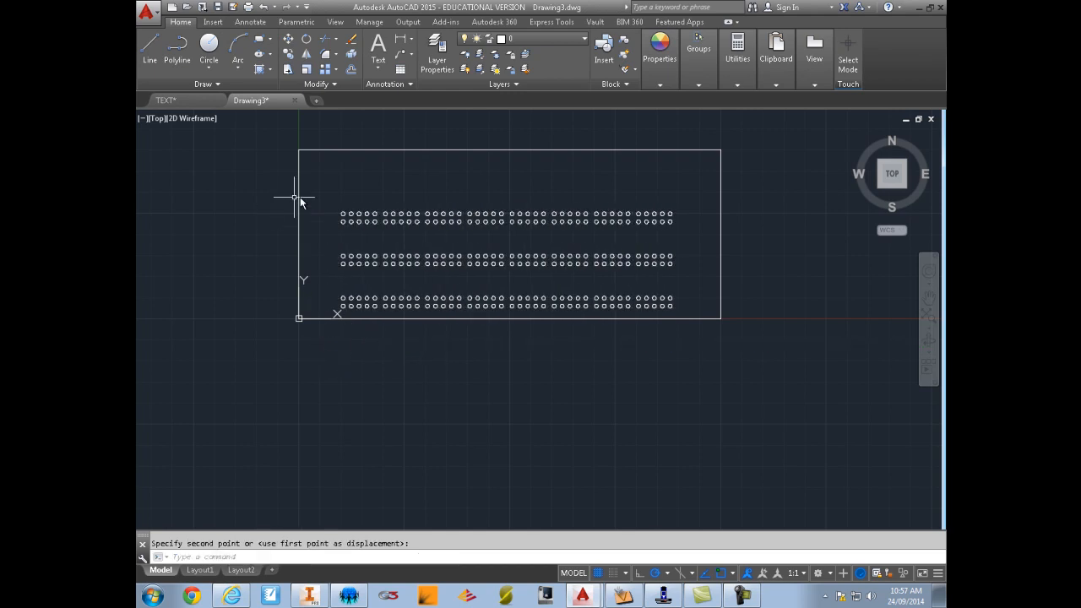
# Check which object snap modes are enabled for the drawing.
pyautogui.scroll(2, 375, 269)
pyautogui.moveTo(374, 269)
pyautogui.mouseDown(button='middle')
pyautogui.moveTo(263, 279)
pyautogui.moveTo(251, 318)
pyautogui.moveTo(259, 281)
pyautogui.mouseUp(button='middle')
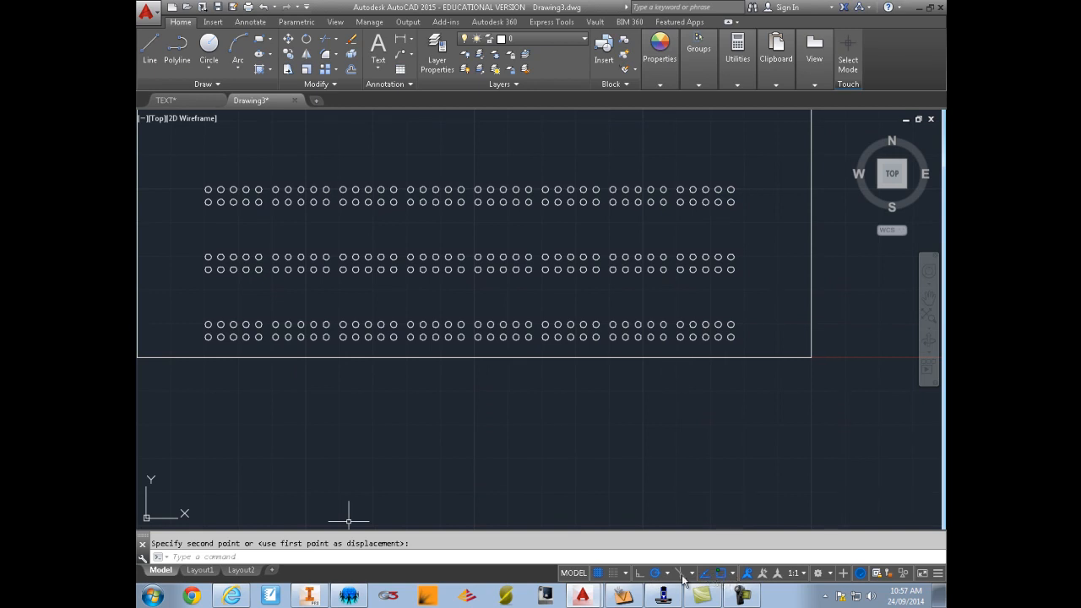
pyautogui.click(723, 573)
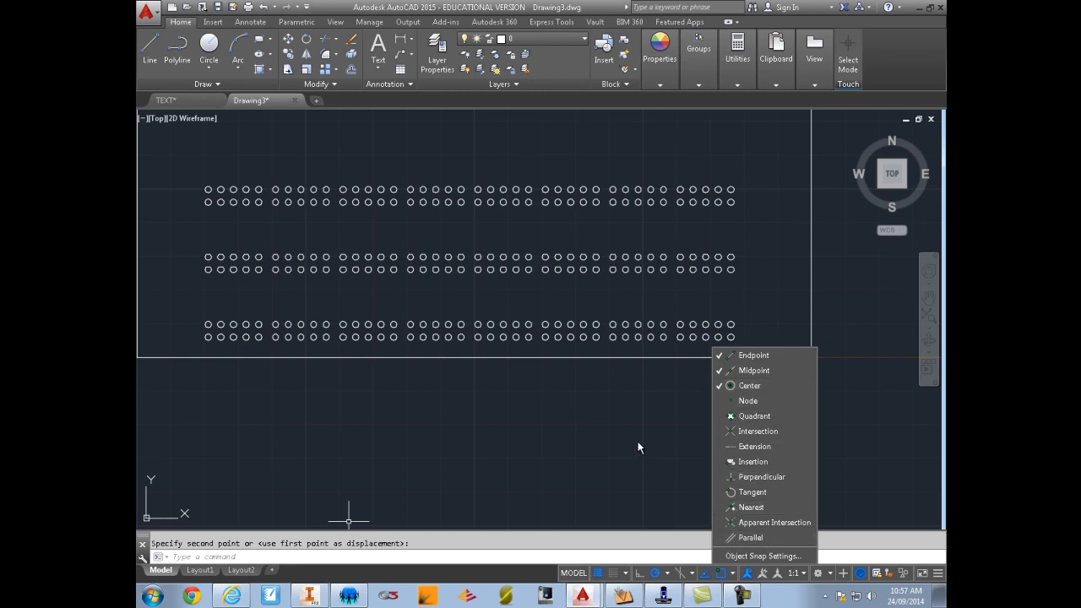
pyautogui.press('Escape')
pyautogui.press('Escape')
# Draw a vertical line joining the centres of the rightmost facing circles of the bottom and middle bands.
pyautogui.click(151, 47)
pyautogui.click(730, 325)
pyautogui.click(716, 272)
pyautogui.press('Return')
pyautogui.press('Return')
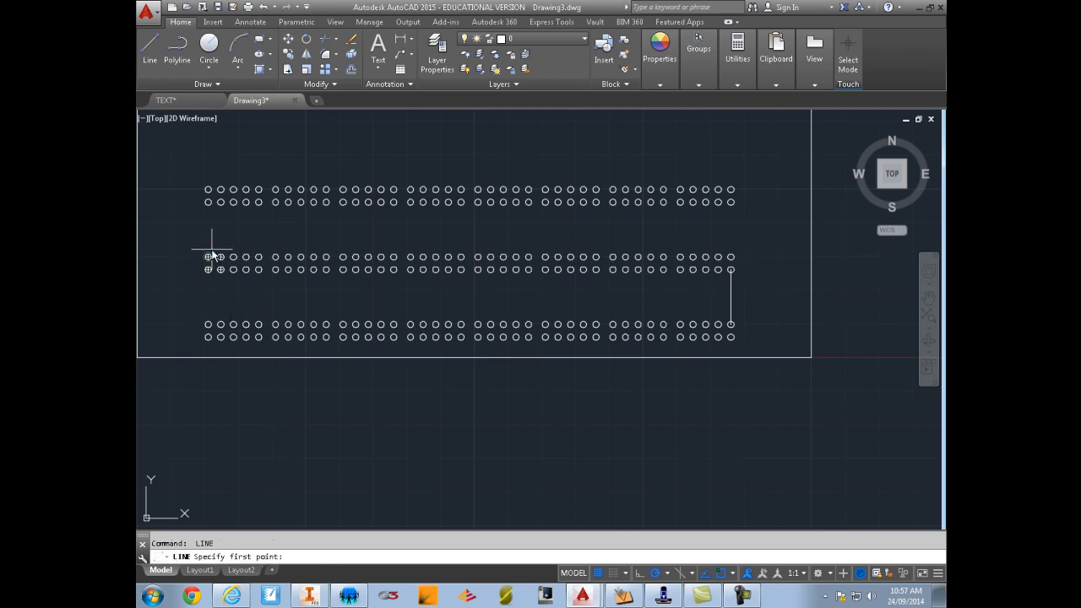
# Draw a vertical line joining the centres of the leftmost facing circles of the middle and top bands.
pyautogui.click(208, 257)
pyautogui.click(208, 202)
pyautogui.press('Return')
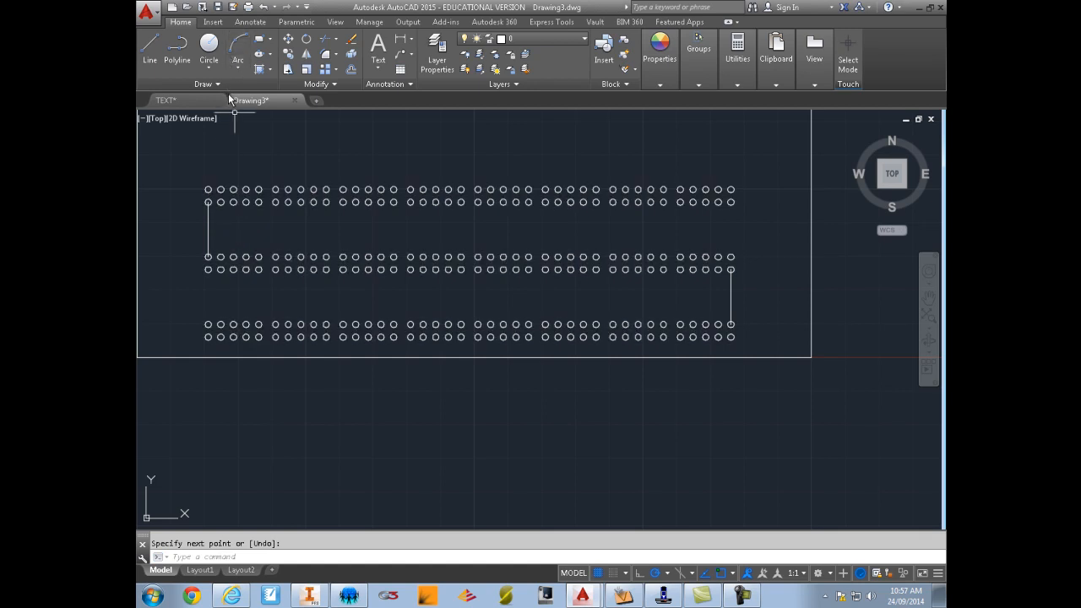
# Draw two circles of radius 0.0450 centred on the two rightmost circles of the bottom band.
pyautogui.click(208, 47)
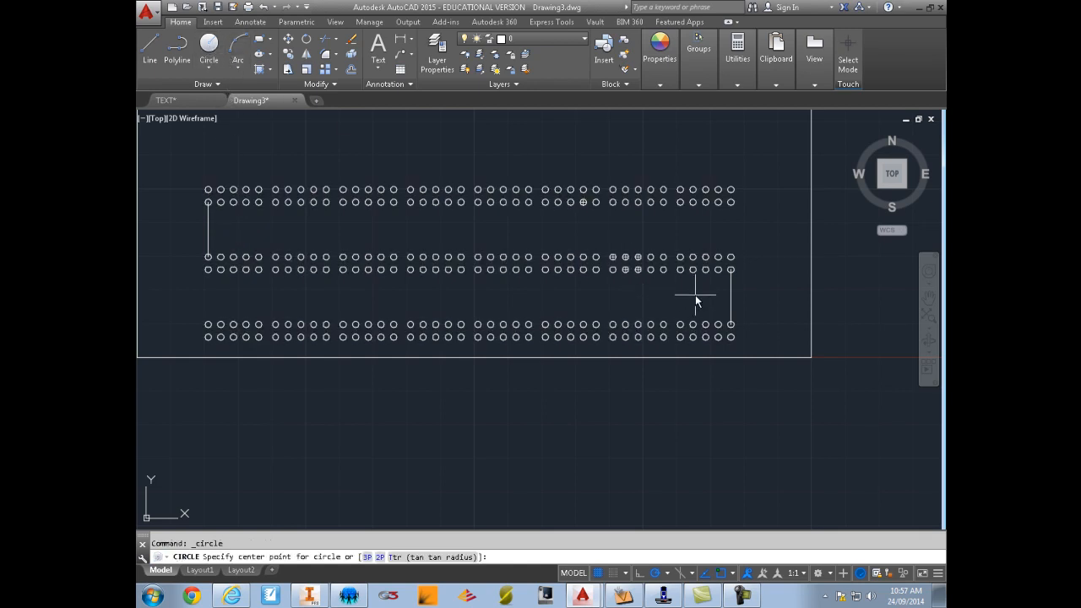
pyautogui.scroll(2, 701, 297)
pyautogui.scroll(-1, 658, 303)
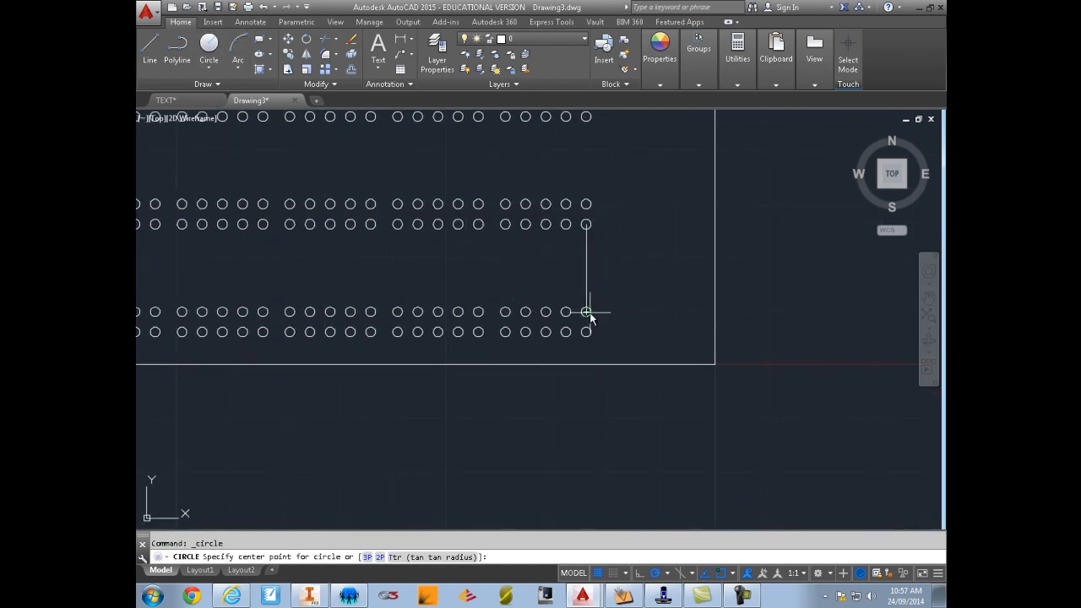
pyautogui.scroll(3, 586, 309)
pyautogui.click(578, 315)
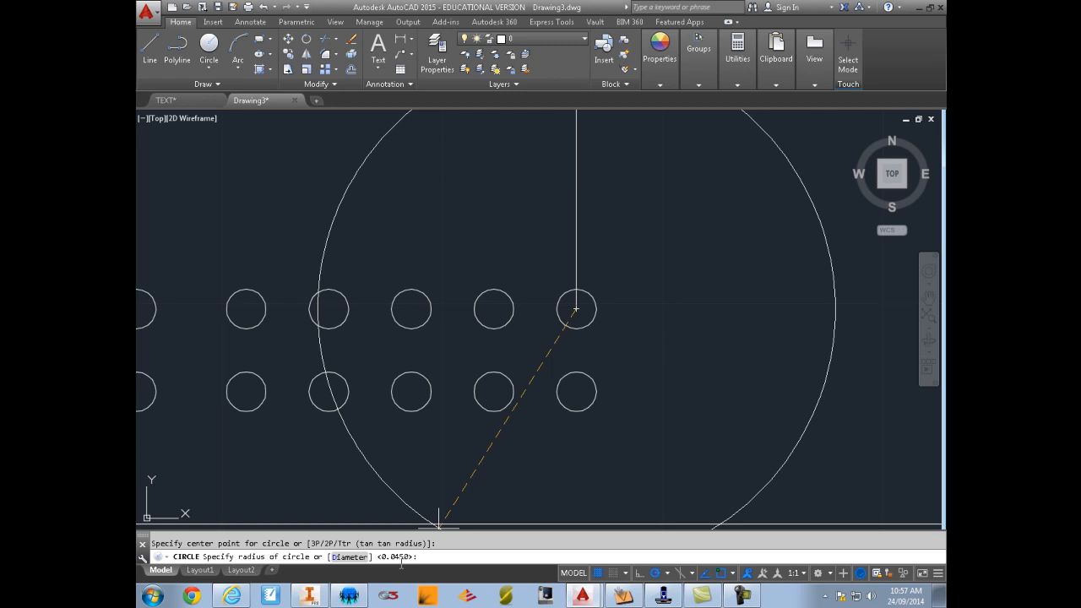
pyautogui.press('Return')
pyautogui.press('Return')
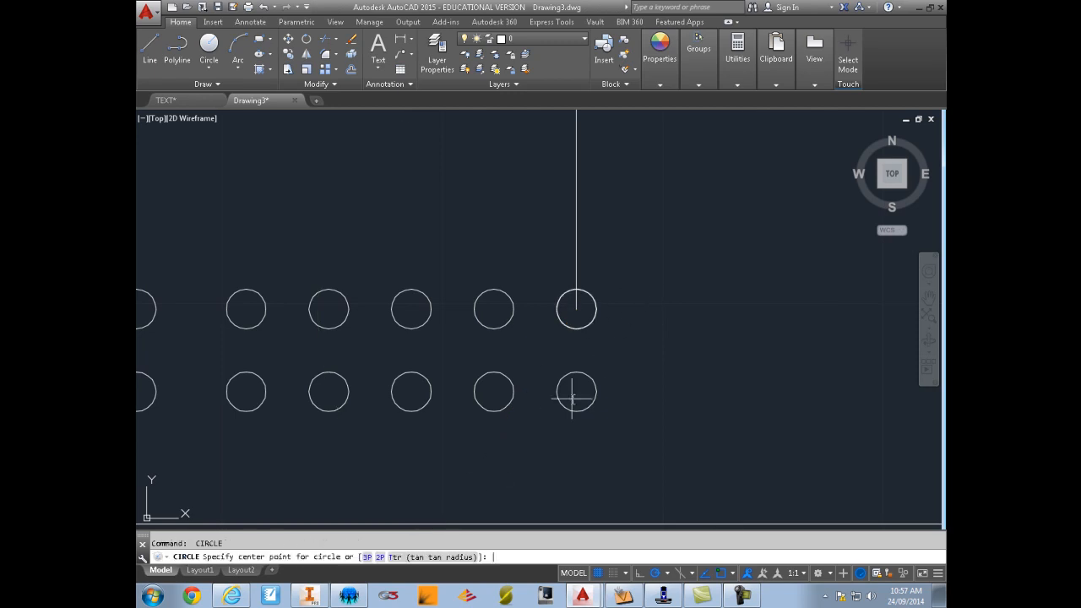
pyautogui.click(576, 390)
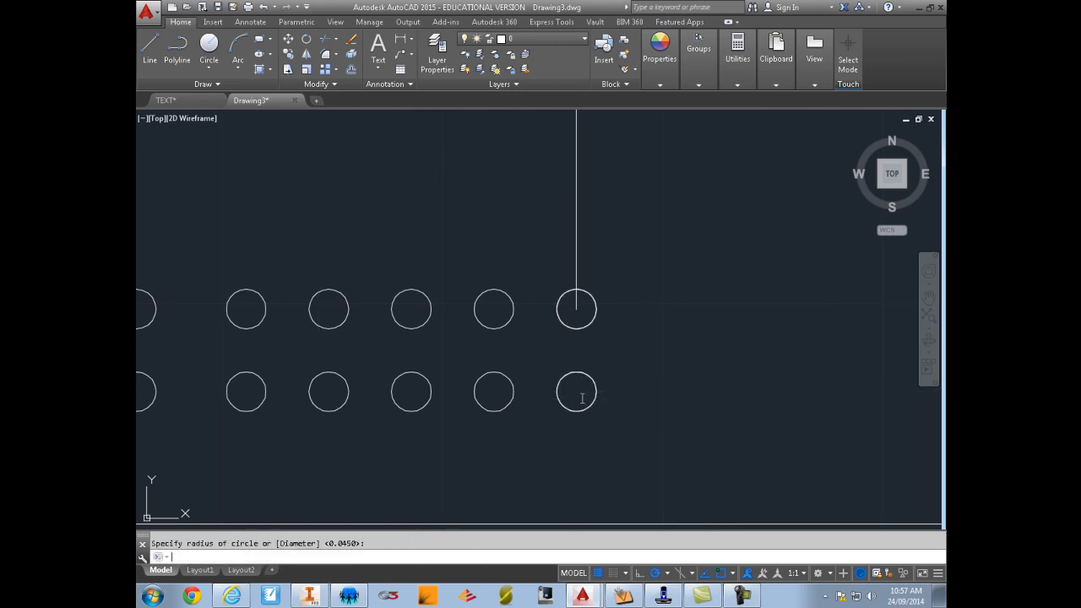
# Create a polar array of the two new circles around the midpoint of the vertical line at the bands' right end.
pyautogui.scroll(-2, 576, 388)
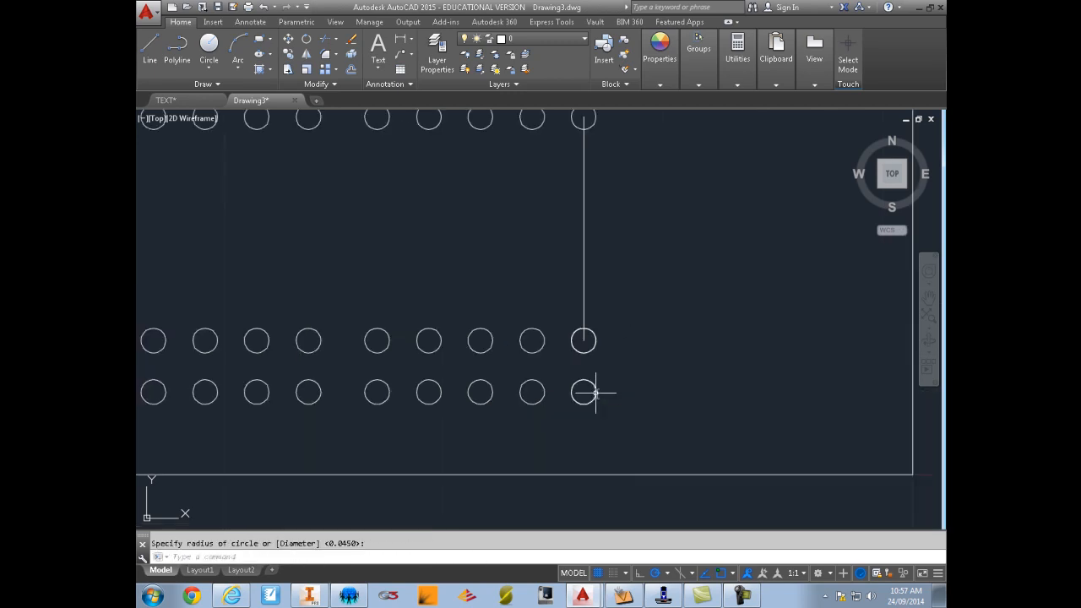
pyautogui.click(335, 70)
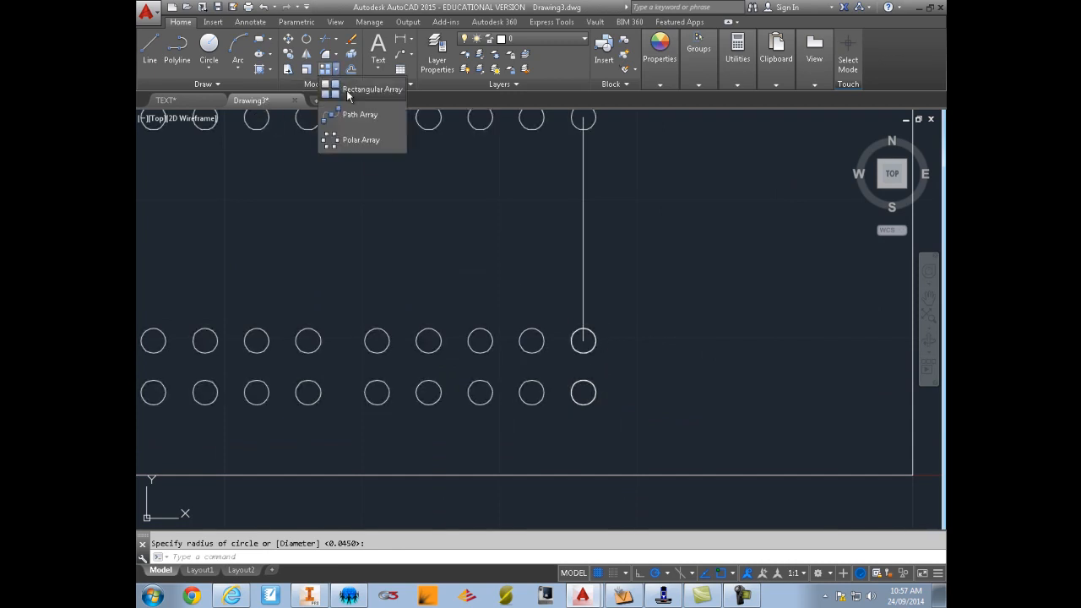
pyautogui.click(348, 142)
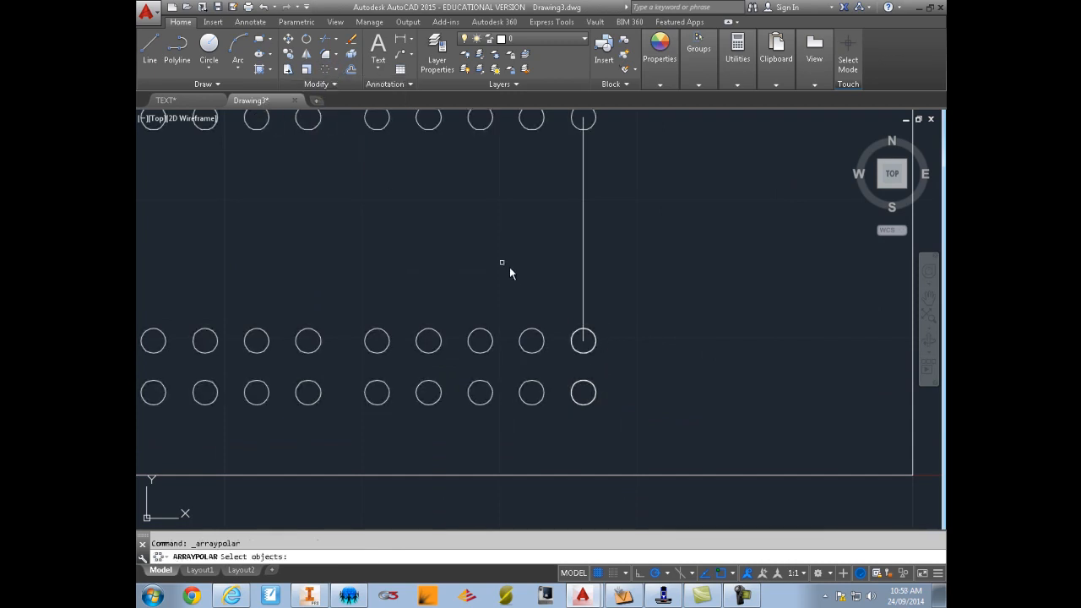
pyautogui.click(561, 304)
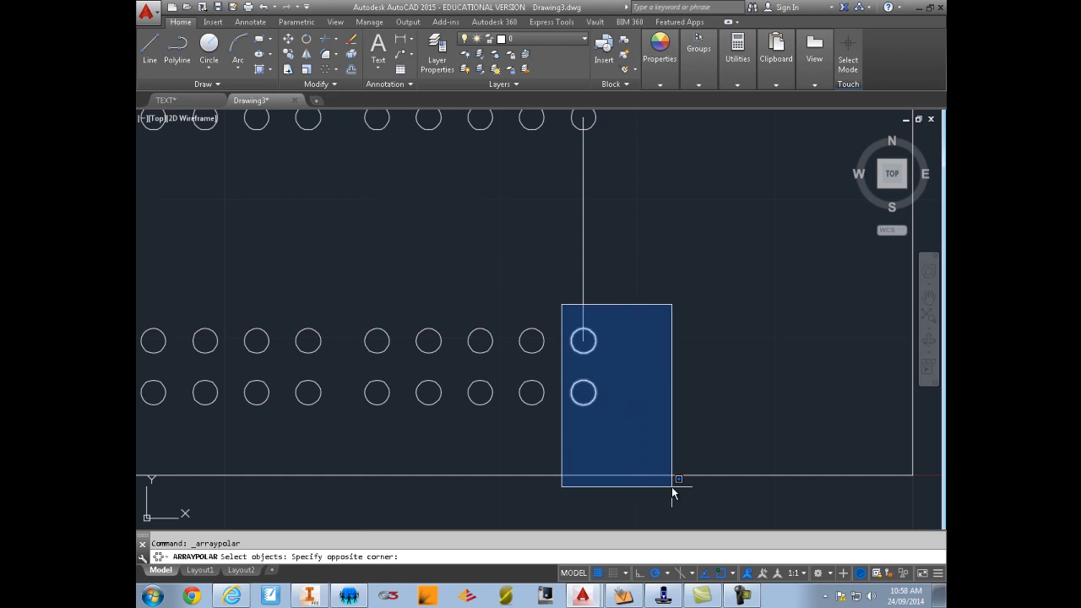
pyautogui.click(668, 441)
pyautogui.scroll(-3, 669, 446)
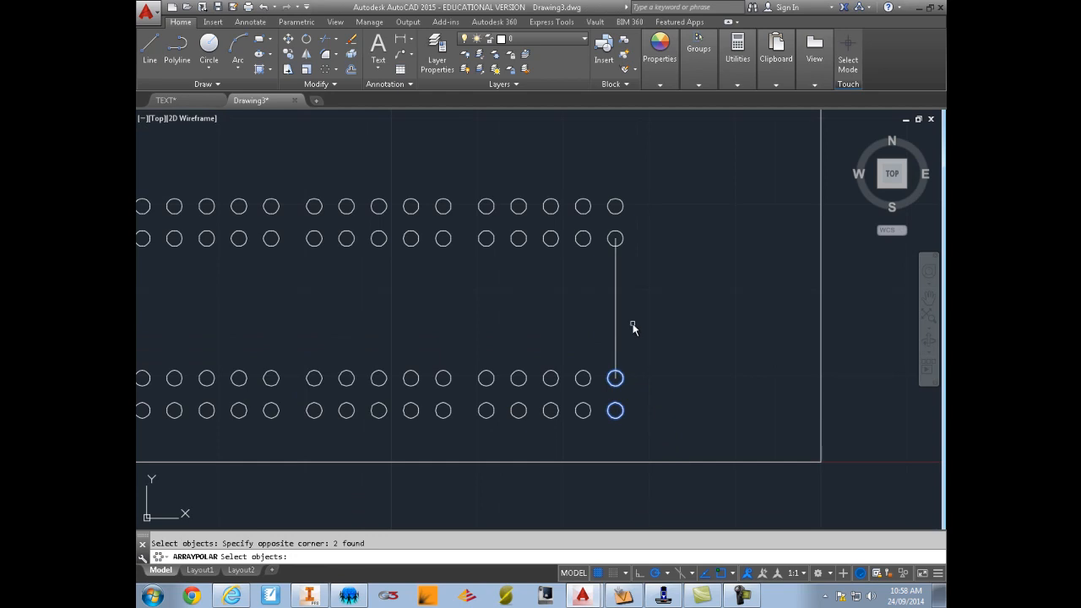
pyautogui.press('Return')
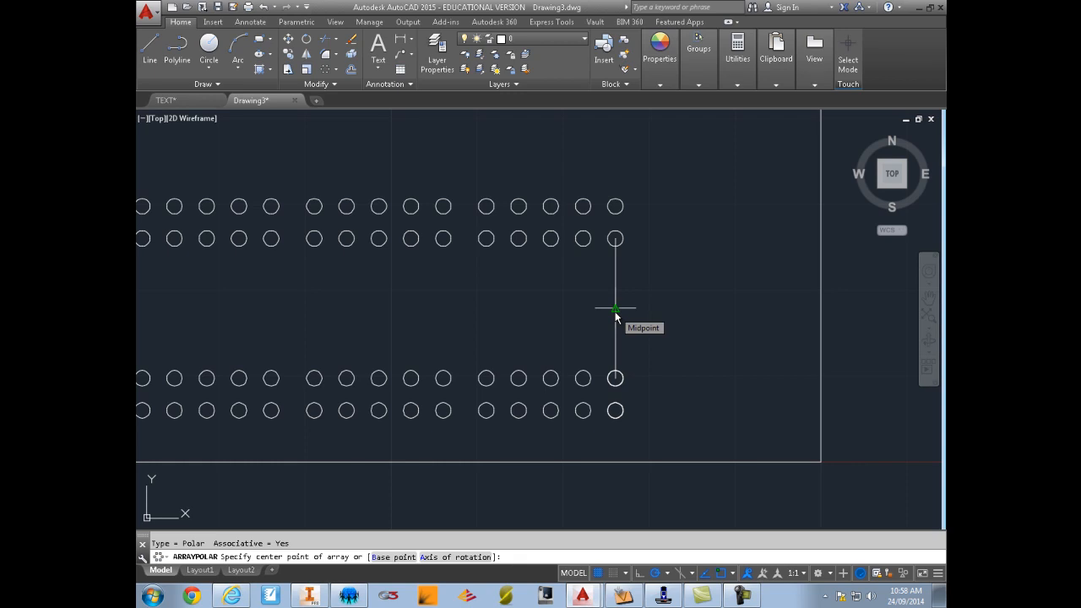
pyautogui.click(614, 309)
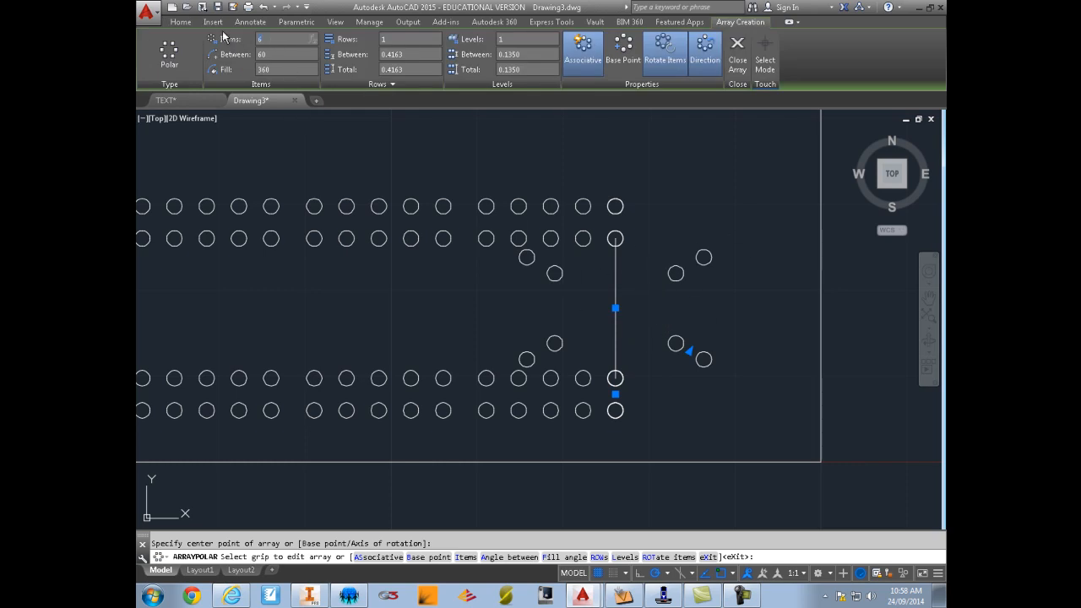
# Set the polar array to 7 items over a 180-degree fill angle and finish it.
pyautogui.press('Return')
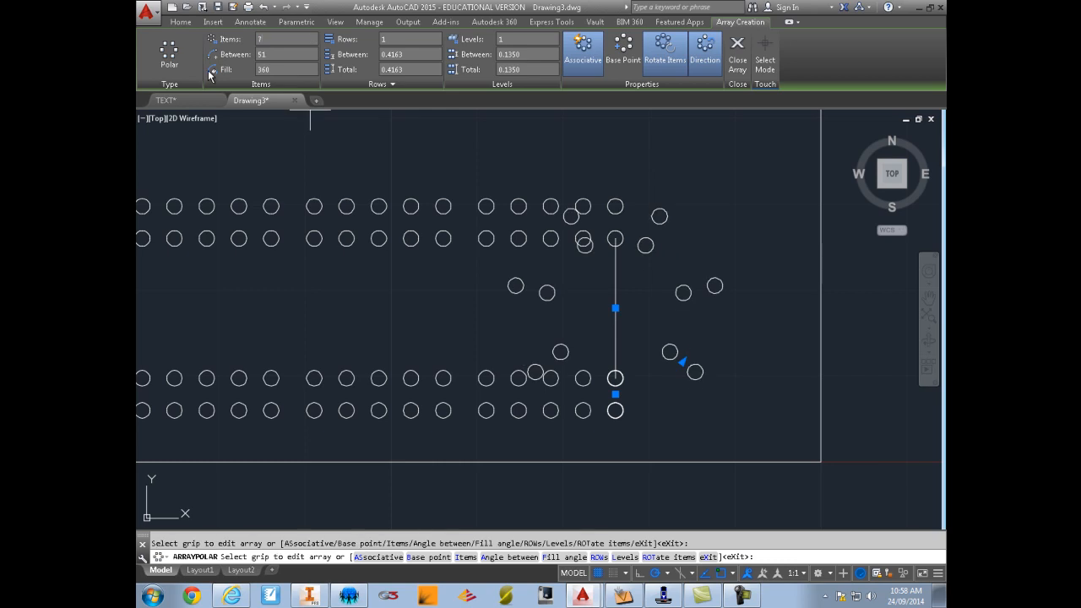
pyautogui.click(260, 69)
pyautogui.write('180')
pyautogui.press('Return')
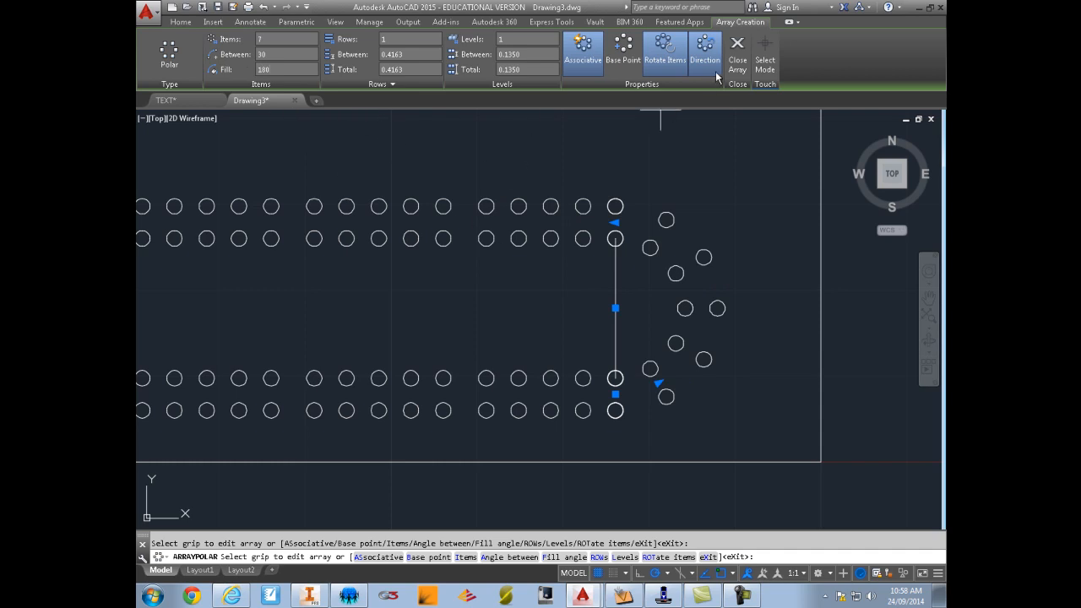
pyautogui.click(736, 57)
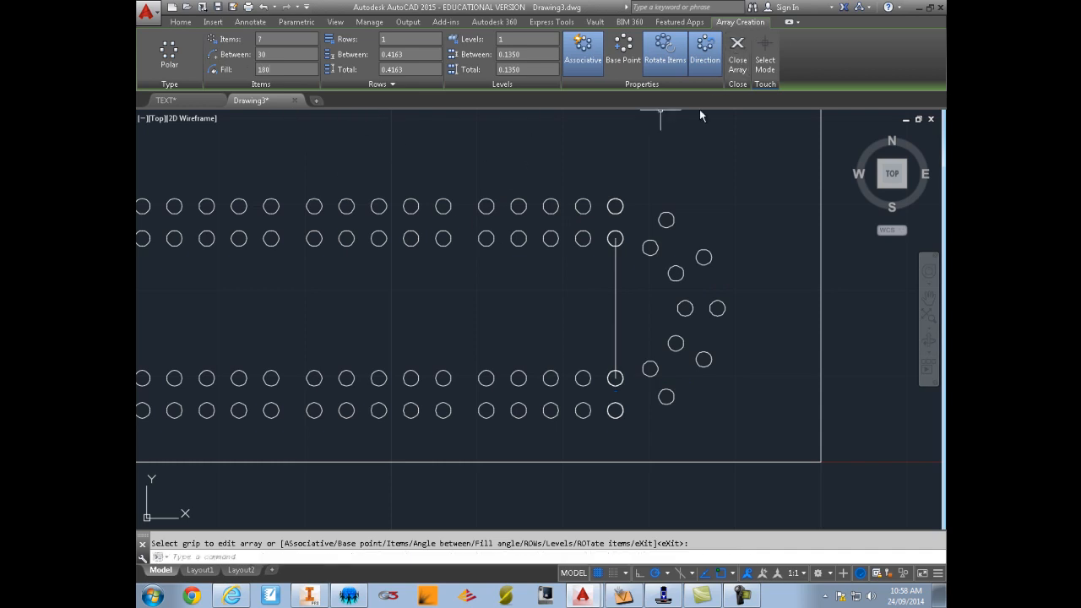
# Delete the vertical construction line at the right end between the bottom and middle bands.
pyautogui.scroll(-2, 543, 273)
pyautogui.moveTo(545, 278); pyautogui.dragTo(443, 293, button='middle')
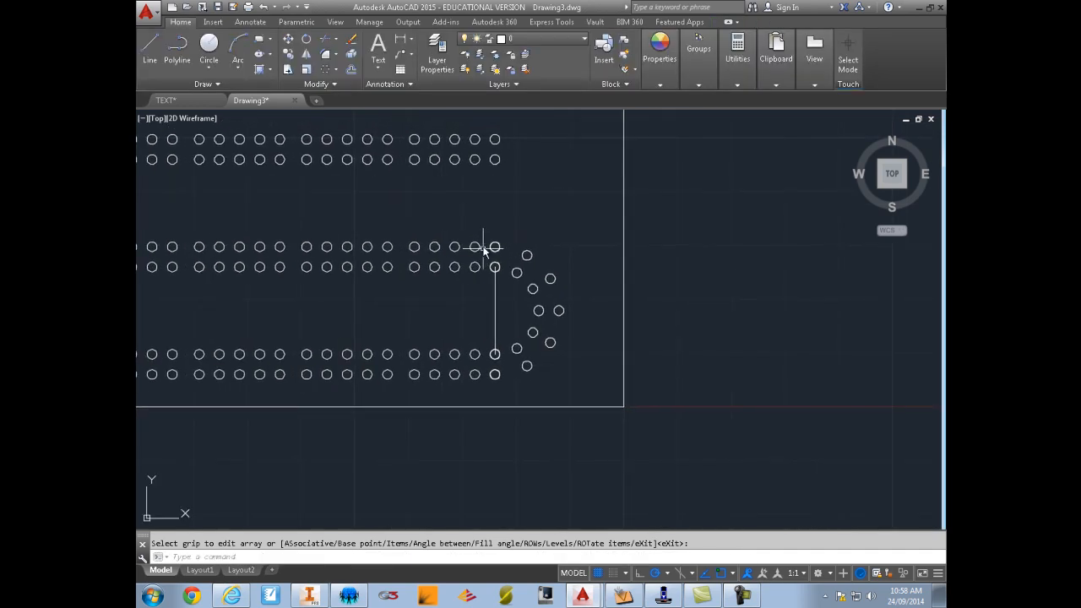
pyautogui.click(485, 231)
pyautogui.click(511, 399)
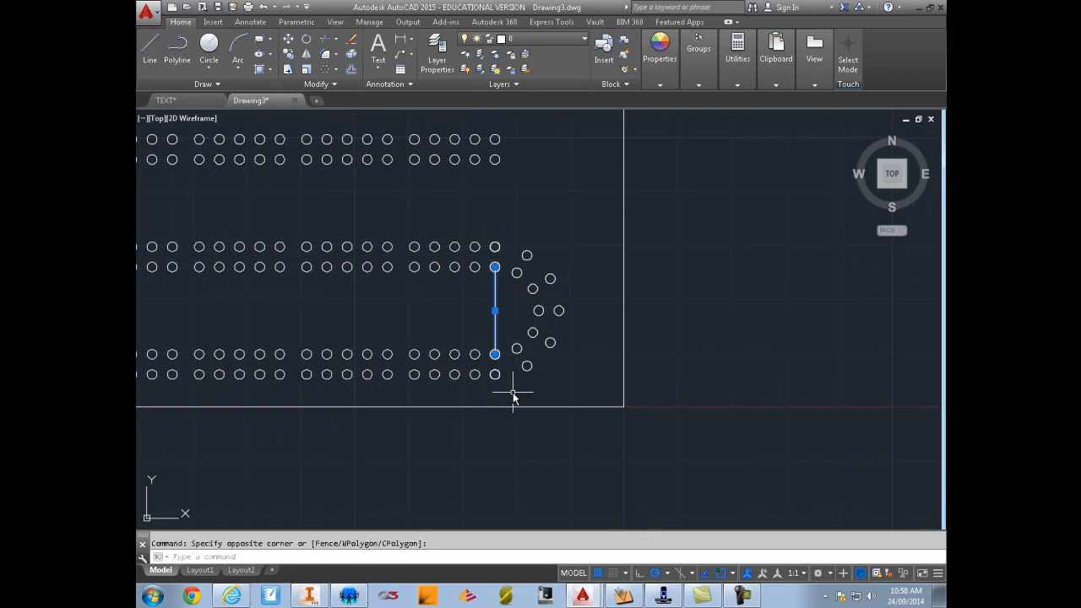
pyautogui.press('Delete')
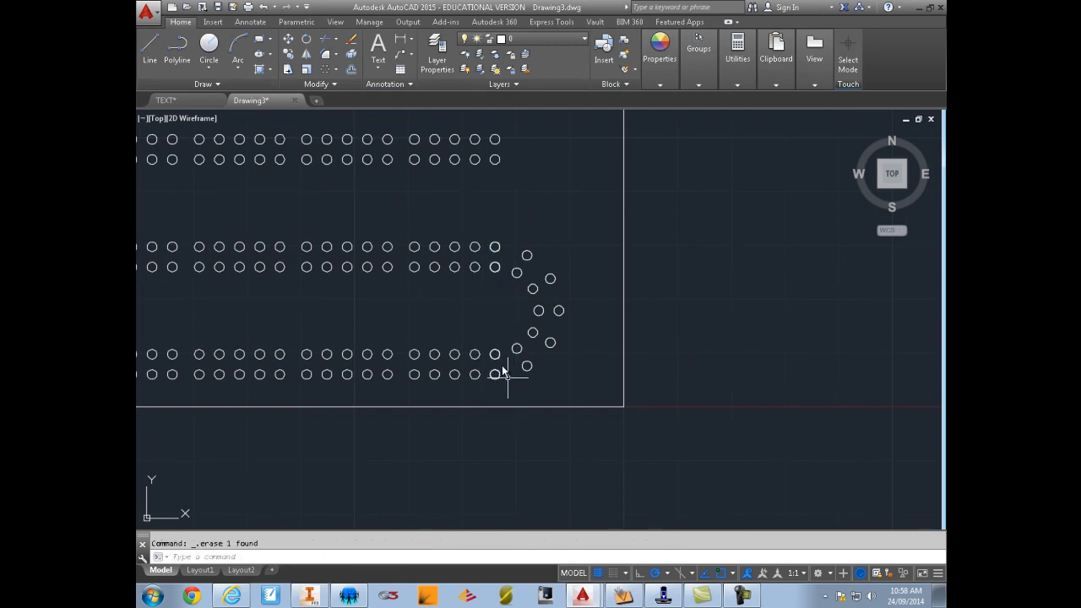
# Draw two circles of radius 0.0450 centred on the two leftmost circles of the top band.
pyautogui.scroll(-1, 436, 300)
pyautogui.moveTo(436, 300); pyautogui.dragTo(697, 250, button='middle')
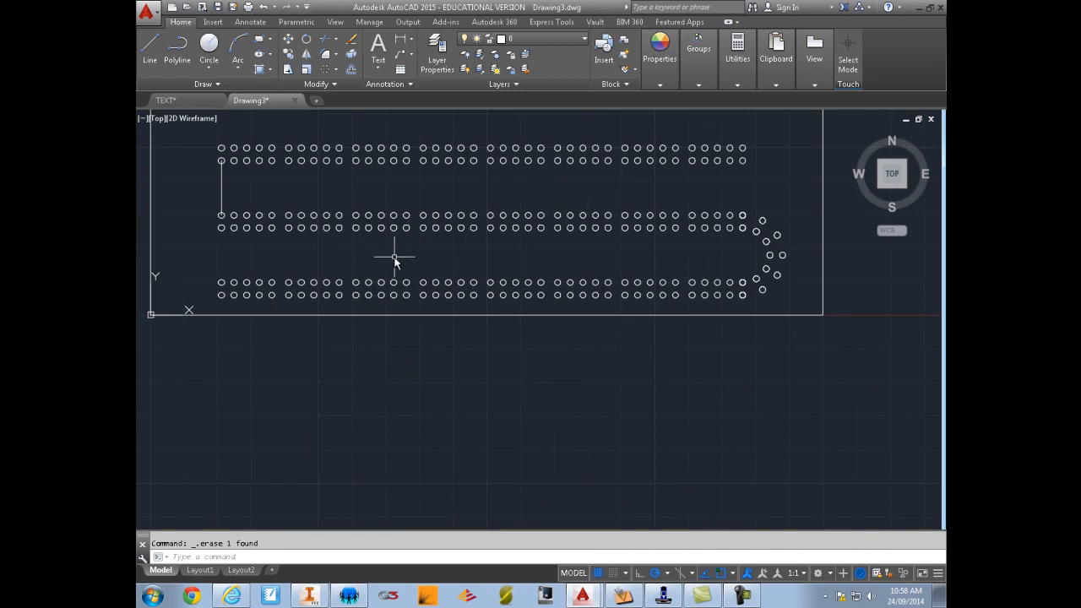
pyautogui.moveTo(397, 253); pyautogui.dragTo(625, 321, button='middle')
pyautogui.click(208, 46)
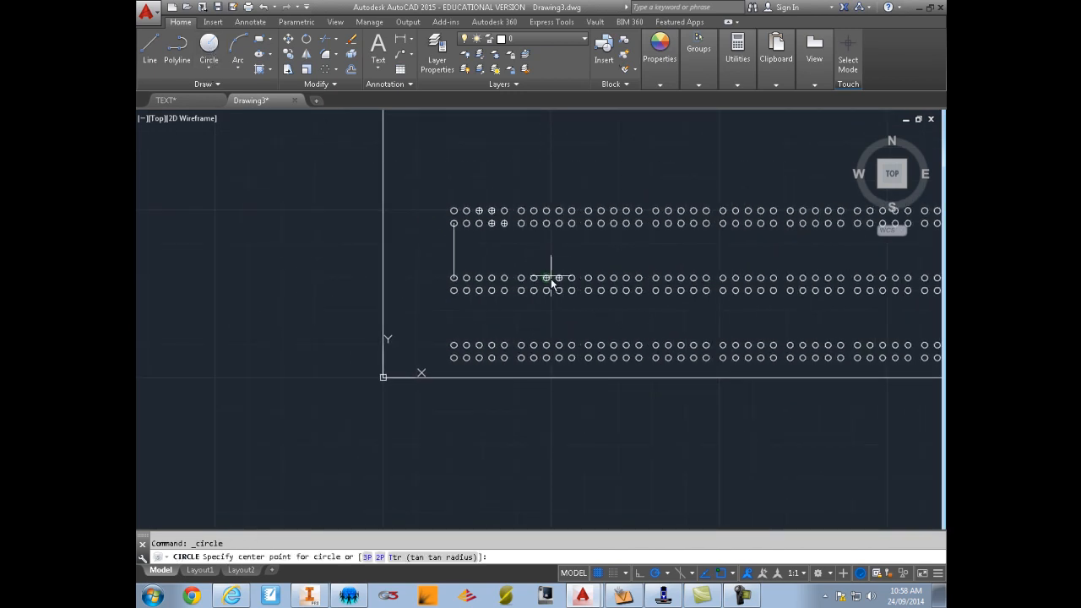
pyautogui.scroll(3, 455, 295)
pyautogui.scroll(-2, 444, 295)
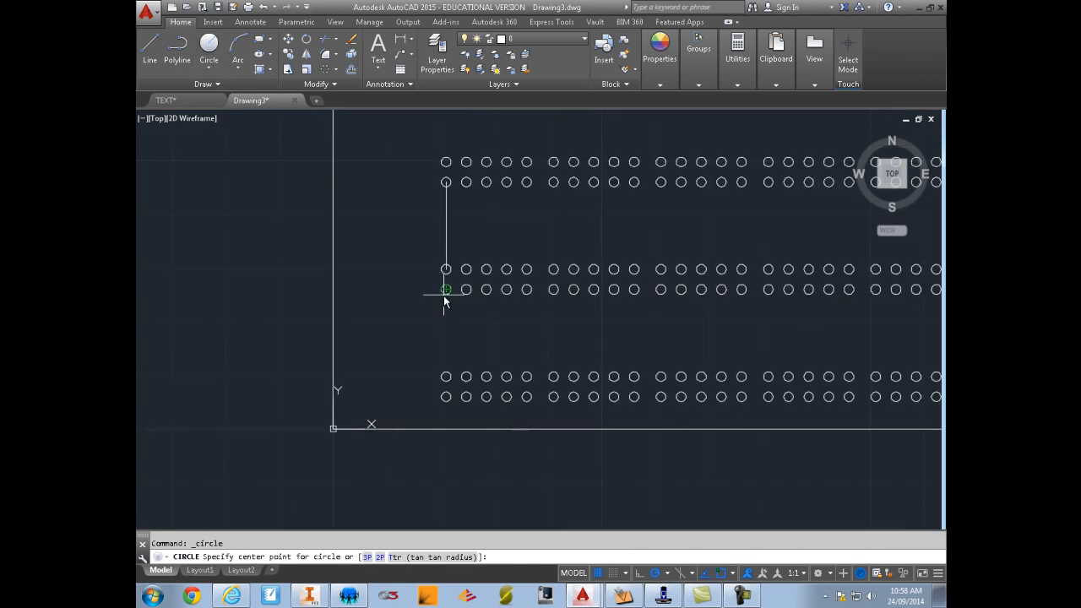
pyautogui.moveTo(450, 343); pyautogui.dragTo(450, 383, button='middle')
pyautogui.click(445, 203)
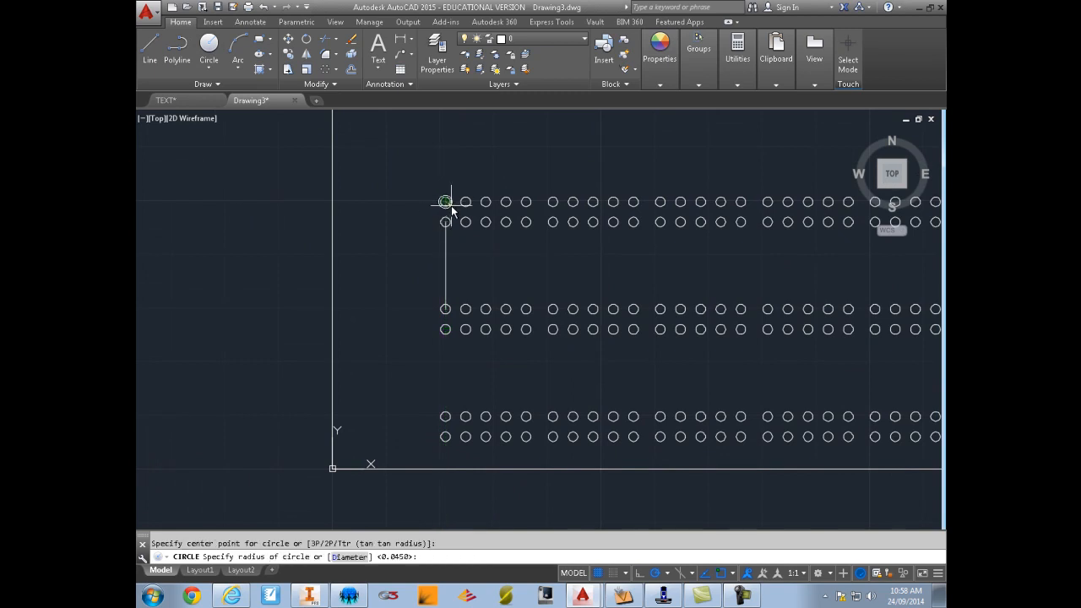
pyautogui.press('Return')
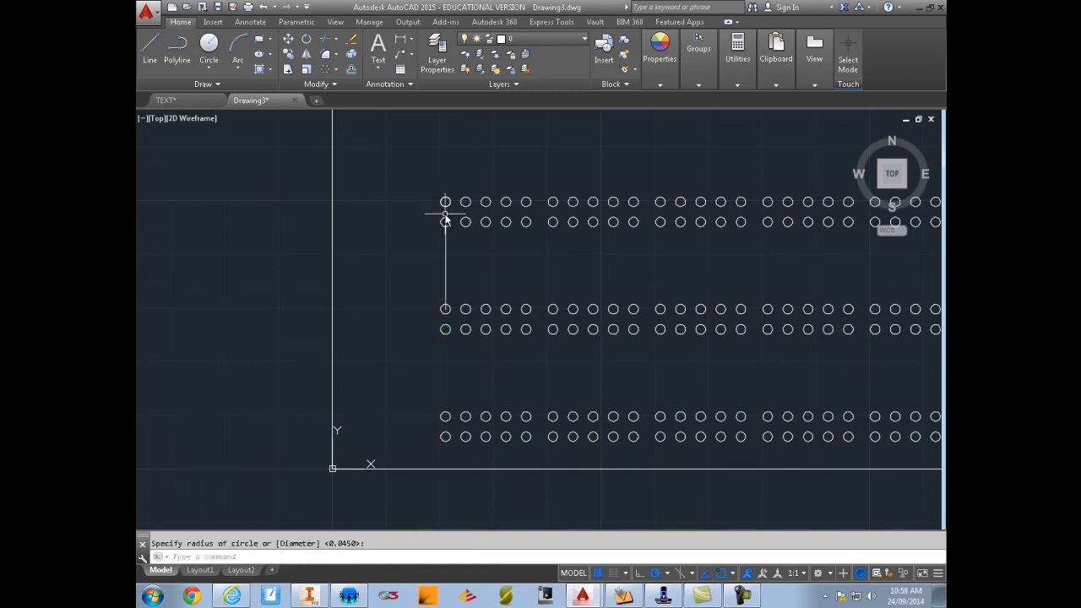
pyautogui.press('Return')
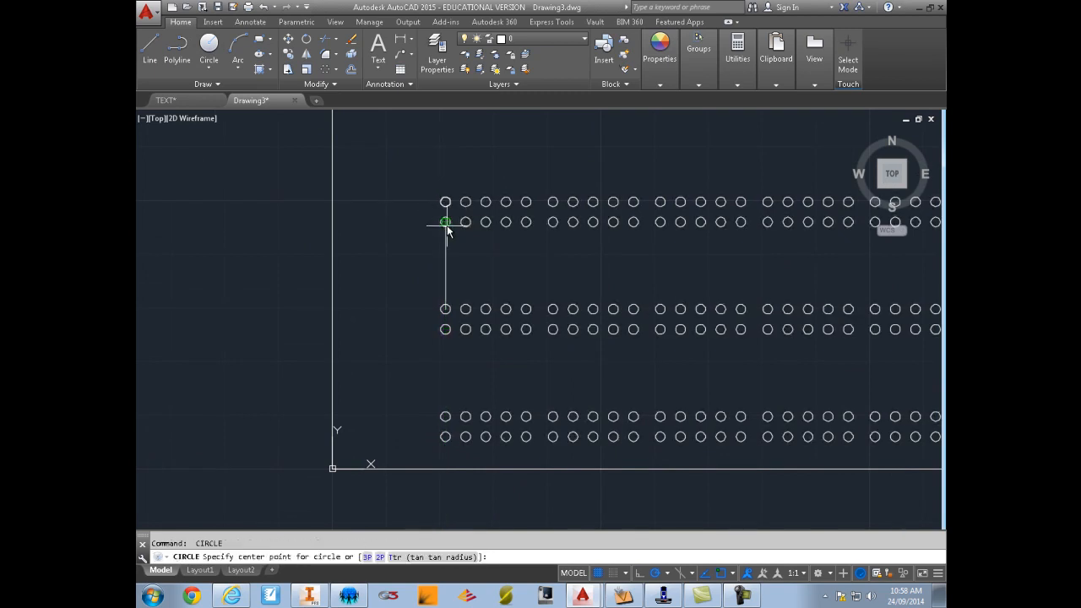
pyautogui.click(445, 222)
pyautogui.press('Return')
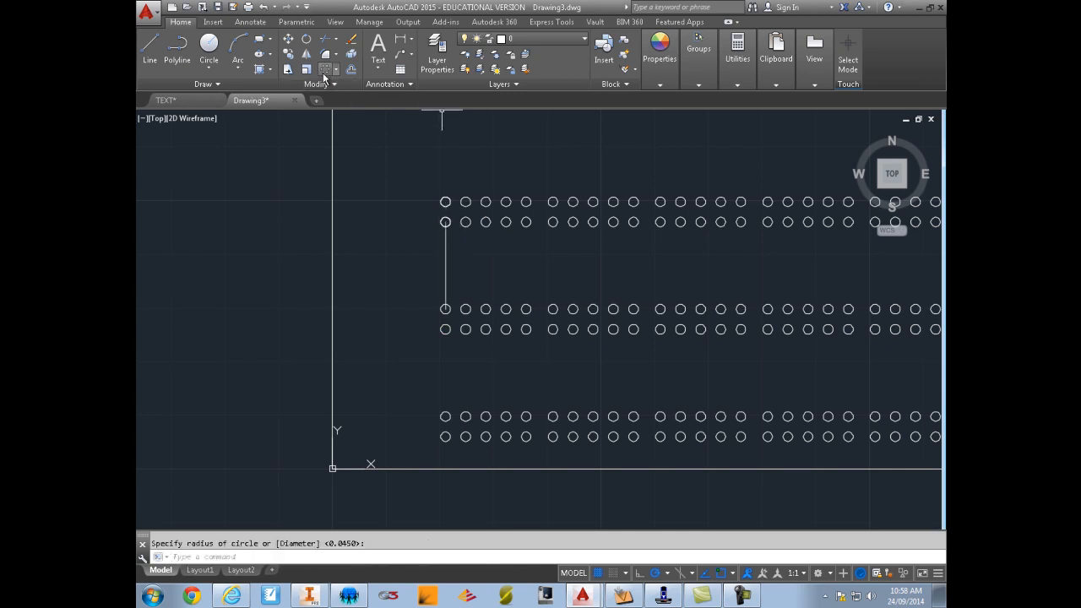
# Create a polar array of these two circles around the midpoint of the vertical line at the bands' left end.
pyautogui.click(324, 70)
pyautogui.click(425, 168)
pyautogui.click(460, 243)
pyautogui.press('Return')
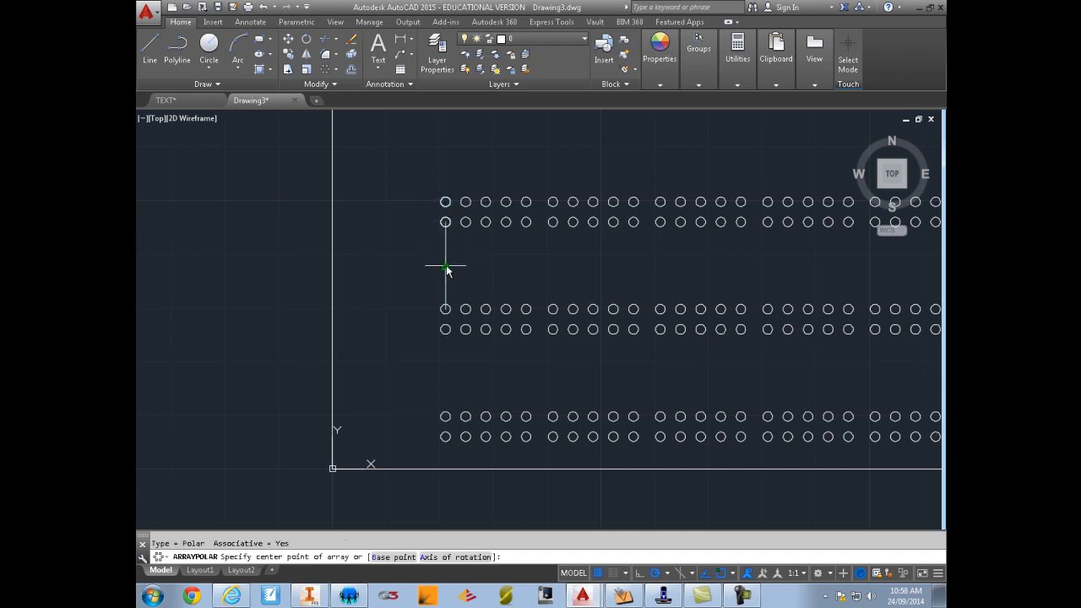
pyautogui.click(445, 267)
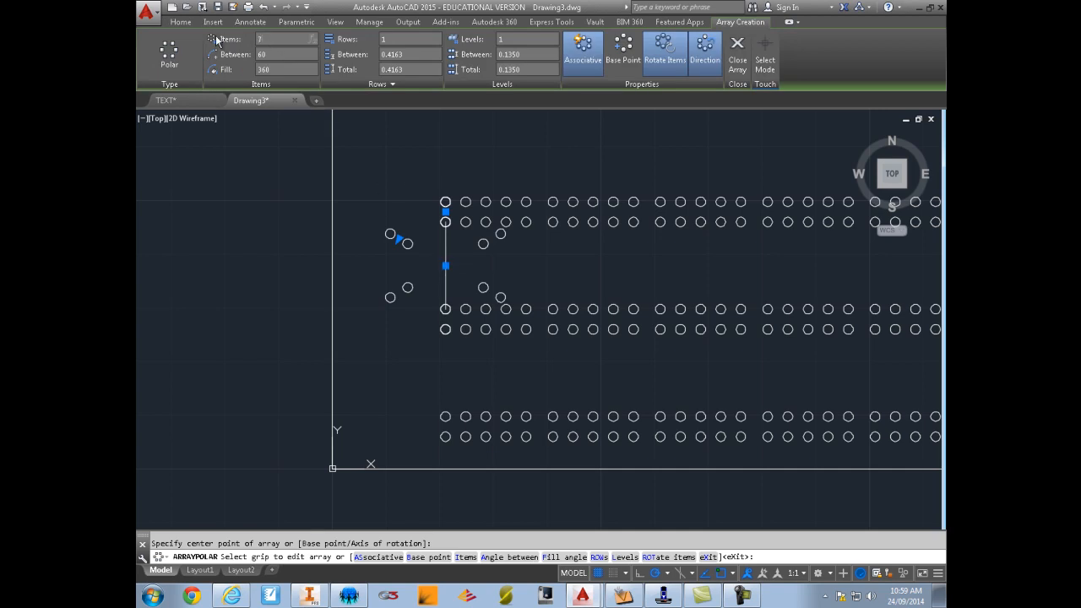
# Give the left polar array 7 items and a 180-degree fill angle, and finish it.
pyautogui.click(250, 68)
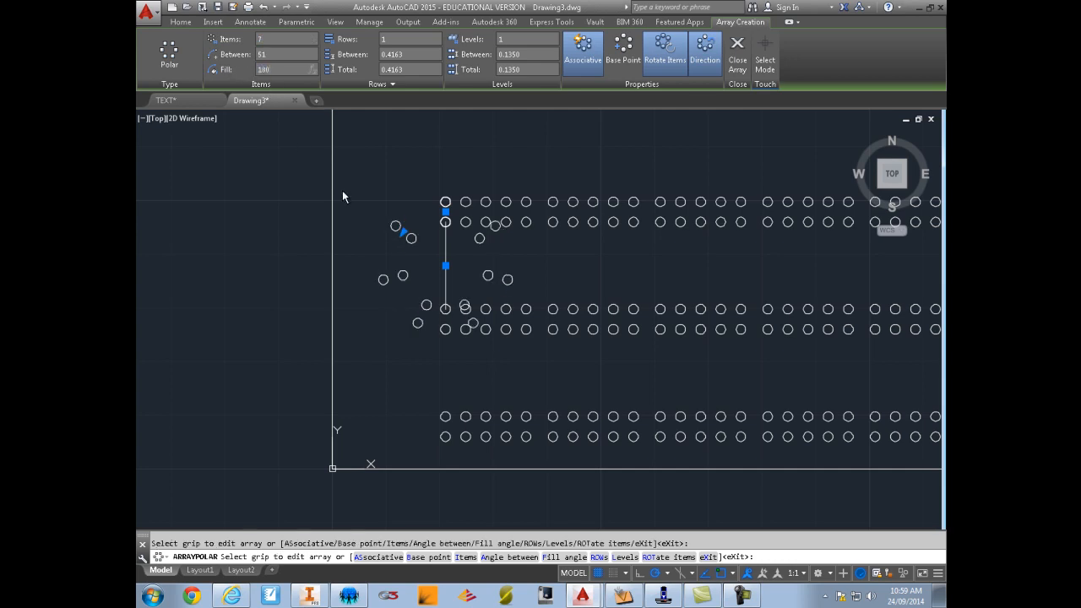
pyautogui.press('Return')
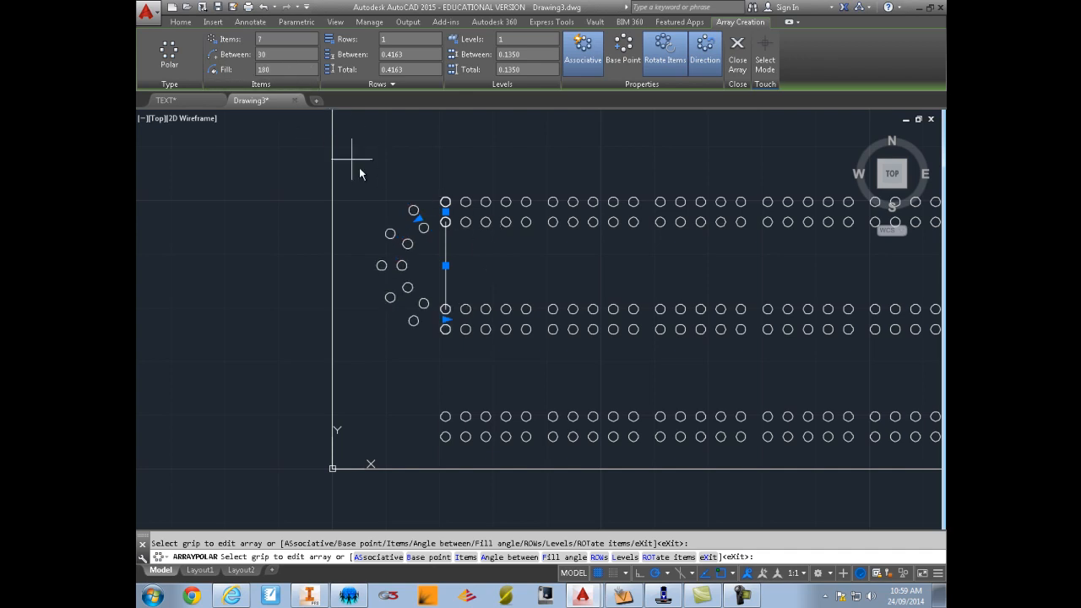
pyautogui.click(737, 52)
# Explode the large rectangular array containing the three bands of circles.
pyautogui.scroll(-5, 693, 253)
pyautogui.moveTo(693, 279)
pyautogui.mouseDown(button='middle')
pyautogui.moveTo(374, 326)
pyautogui.moveTo(380, 311)
pyautogui.mouseUp(button='middle')
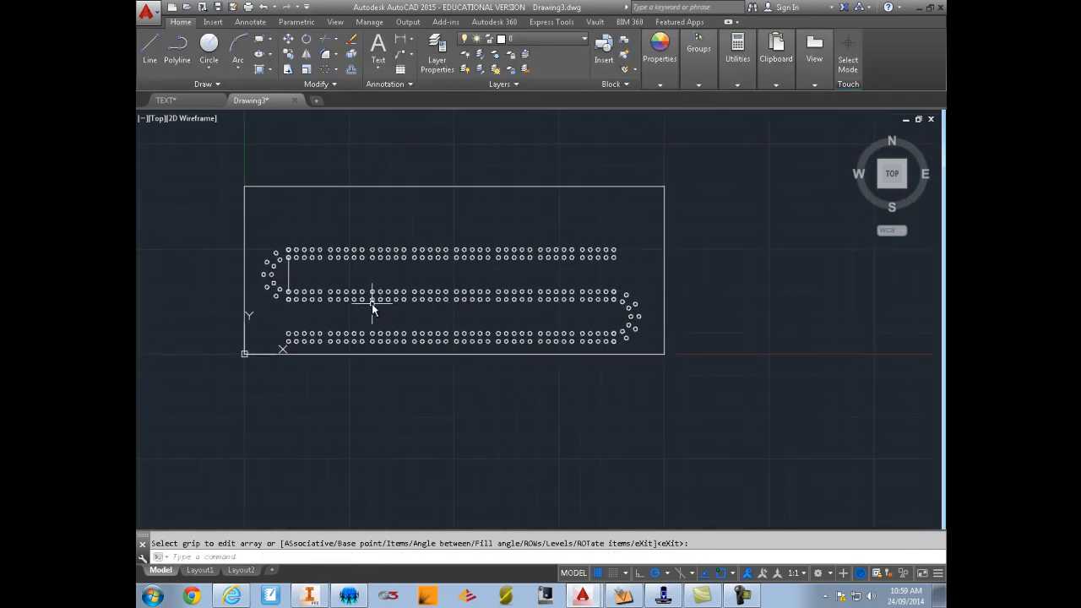
pyautogui.click(349, 58)
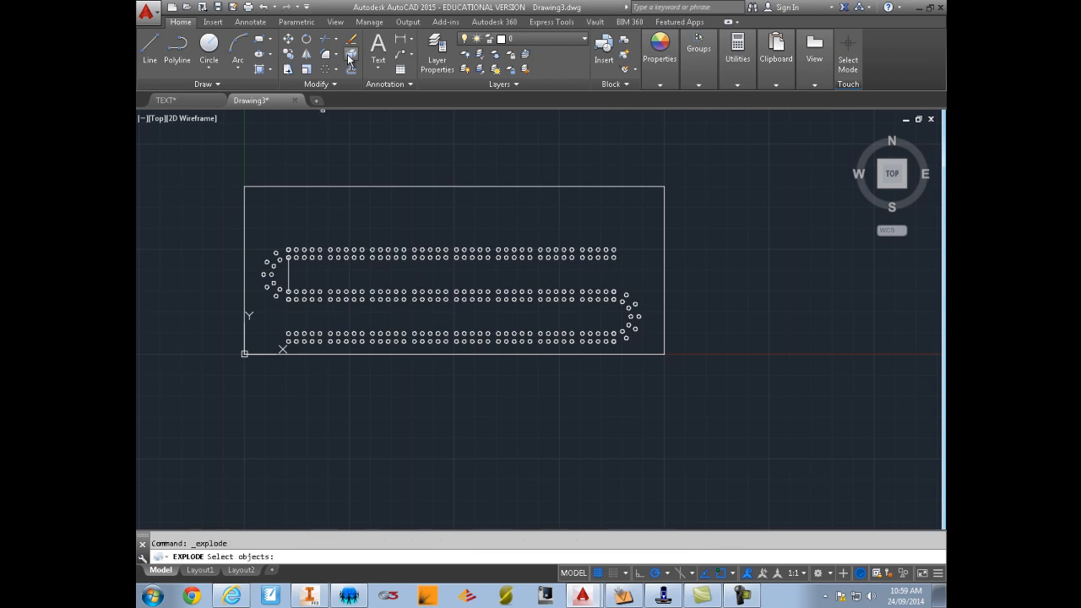
pyautogui.click(322, 342)
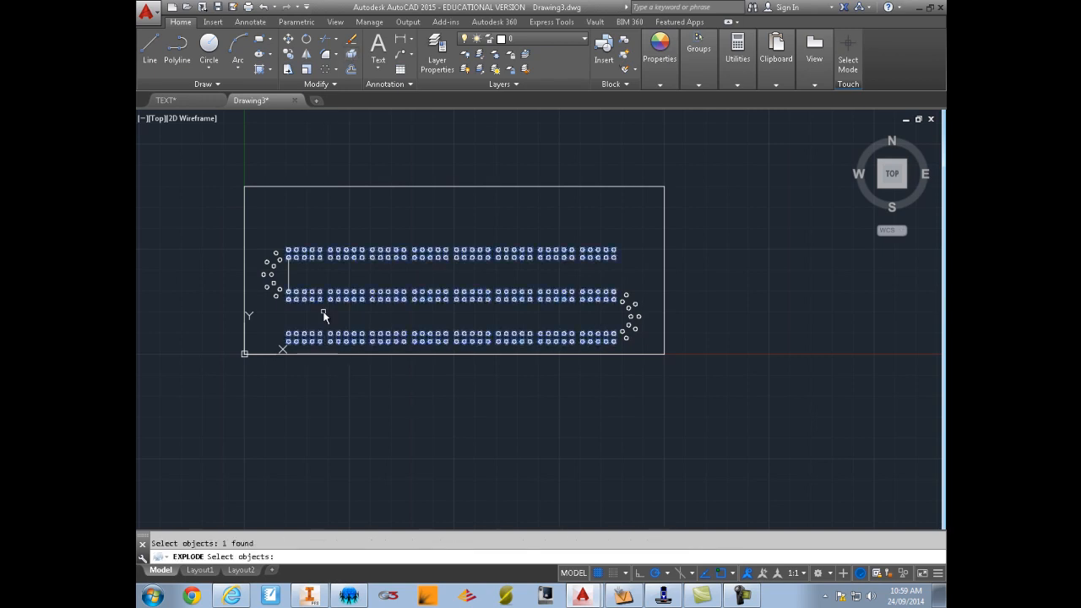
pyautogui.press('Return')
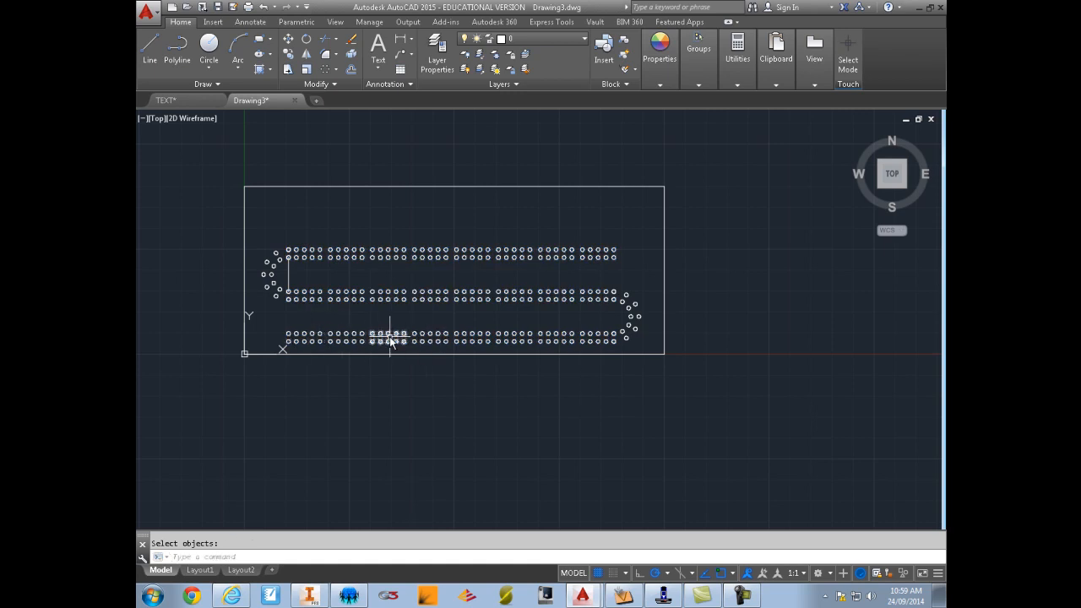
pyautogui.scroll(4, 294, 342)
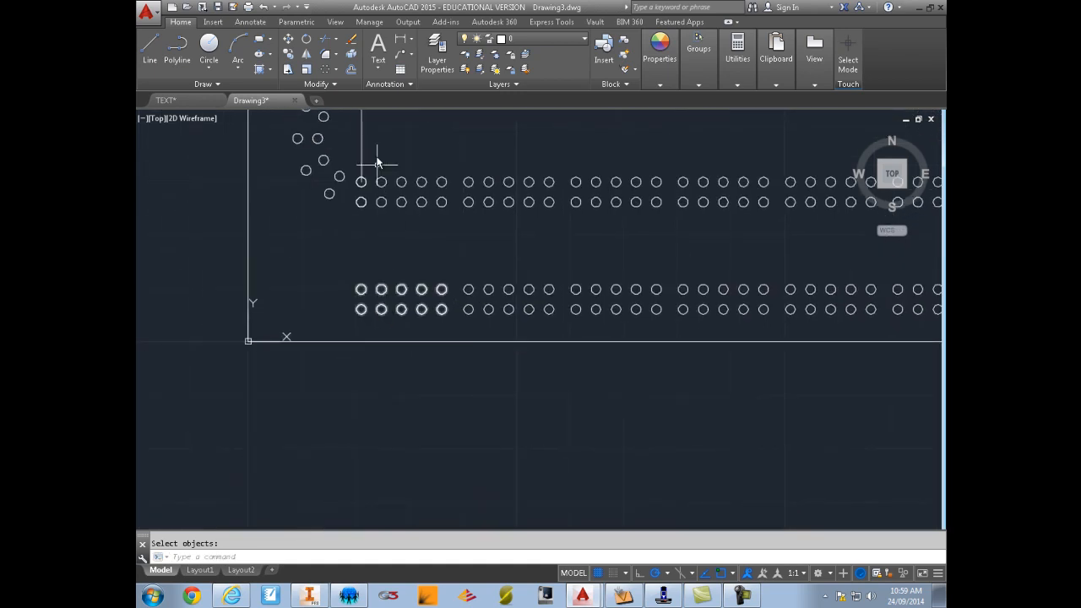
# Explode the leftmost group of ten circles in the bottom band.
pyautogui.click(351, 56)
pyautogui.click(401, 289)
pyautogui.press('Return')
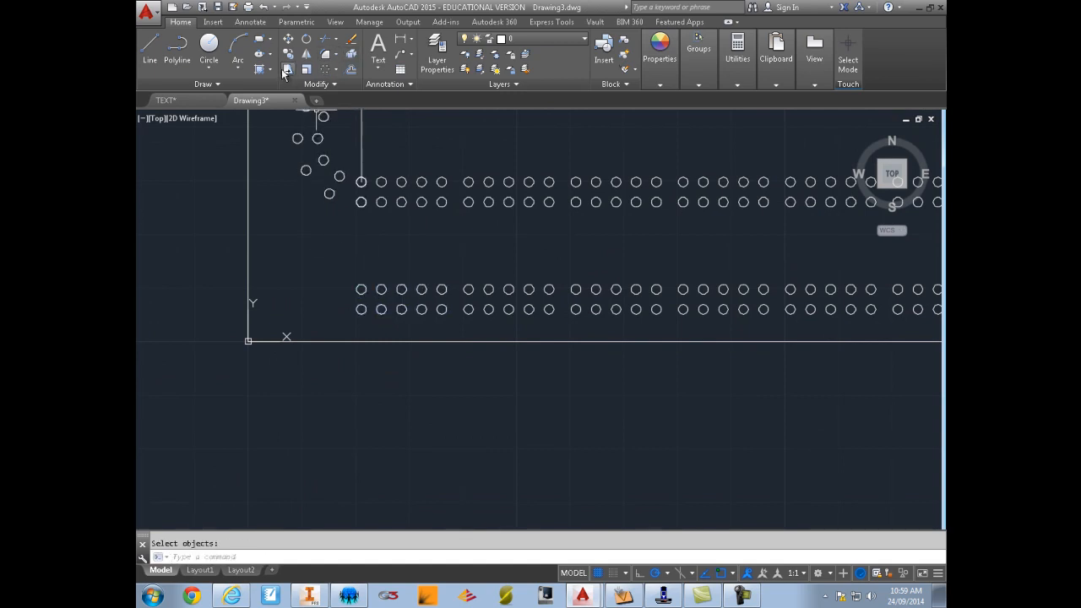
# Copy the four leftmost circles of the bottom band about 0.54 horizontally to the left, then end the copy.
pyautogui.click(288, 53)
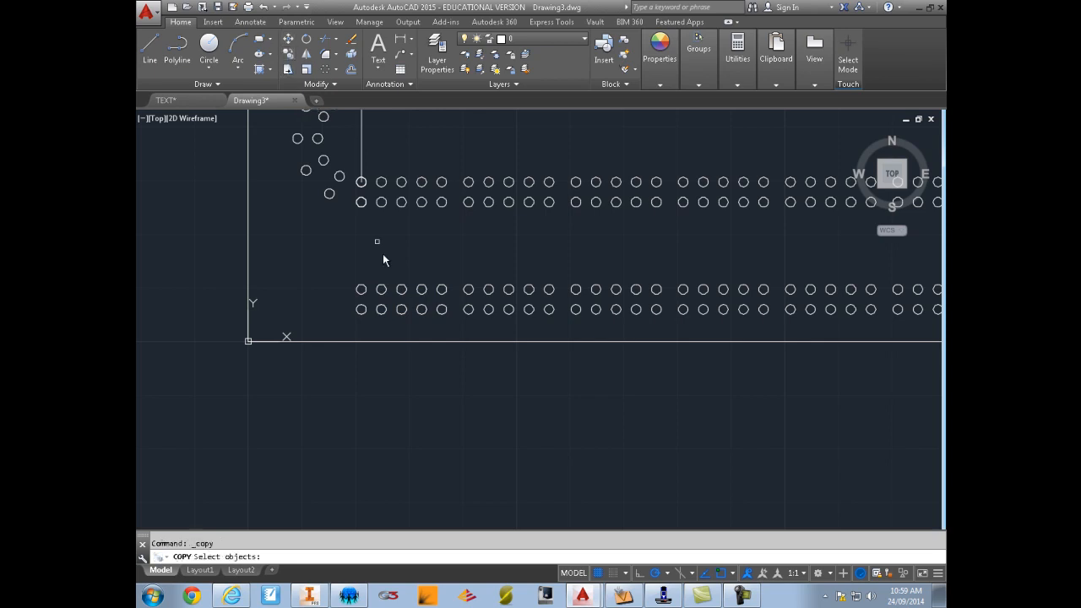
pyautogui.click(350, 269)
pyautogui.click(391, 329)
pyautogui.press('Return')
pyautogui.click(362, 312)
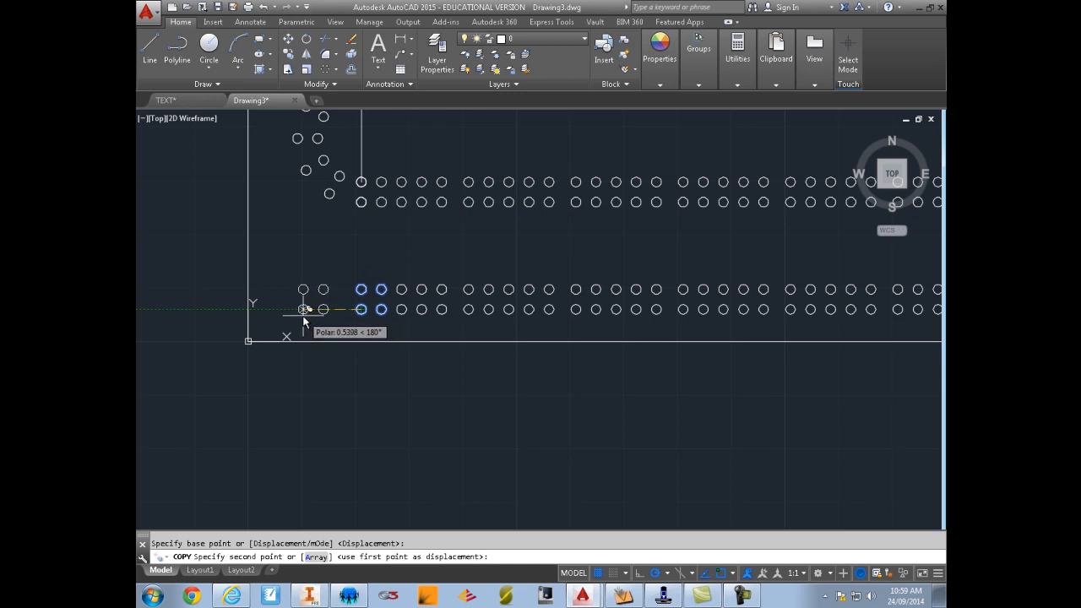
pyautogui.click(303, 309)
pyautogui.rightClick(332, 338)
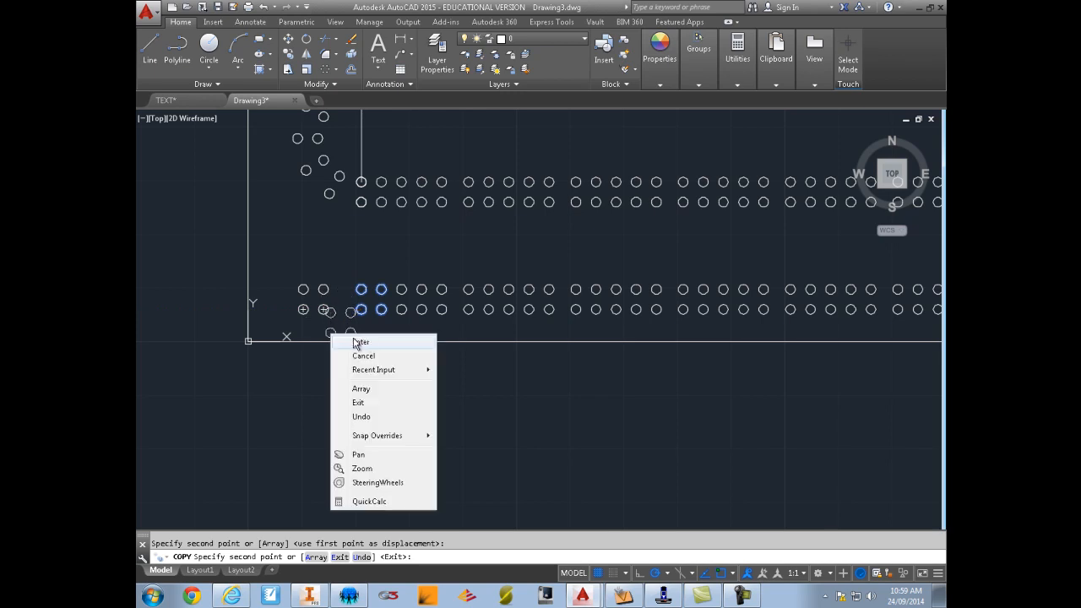
pyautogui.click(361, 341)
# Delete the two rightmost circle groups of the top band.
pyautogui.scroll(-5, 668, 350)
pyautogui.scroll(3, 397, 390)
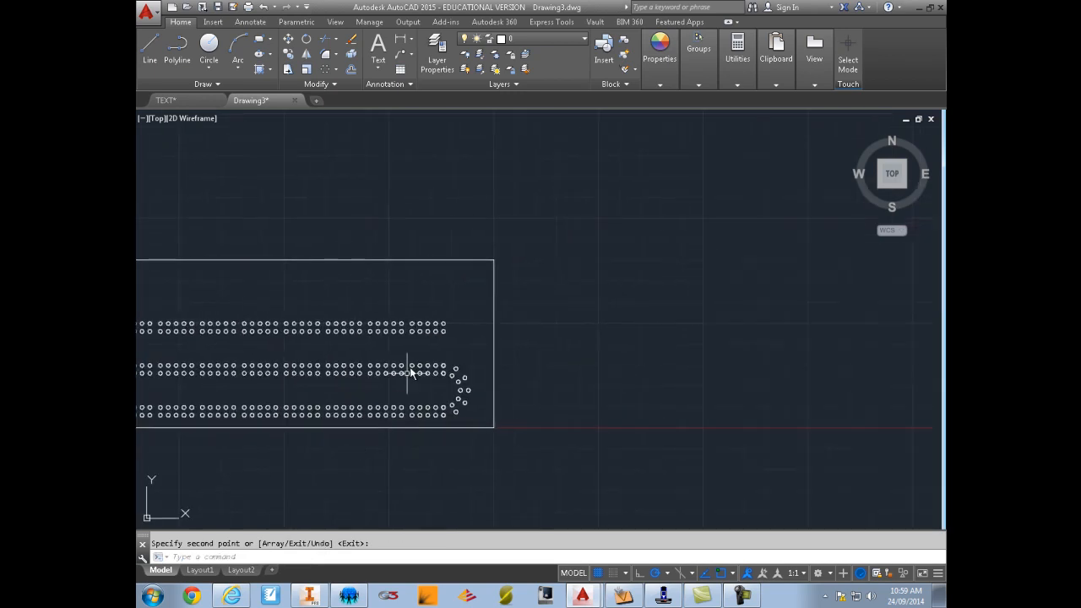
pyautogui.click(457, 341)
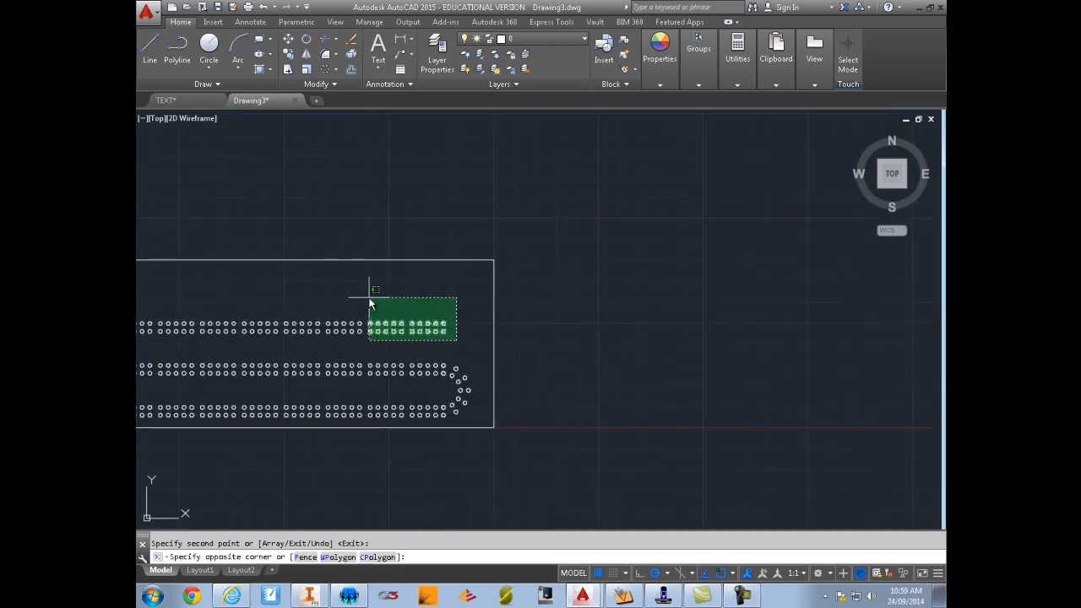
pyautogui.click(368, 300)
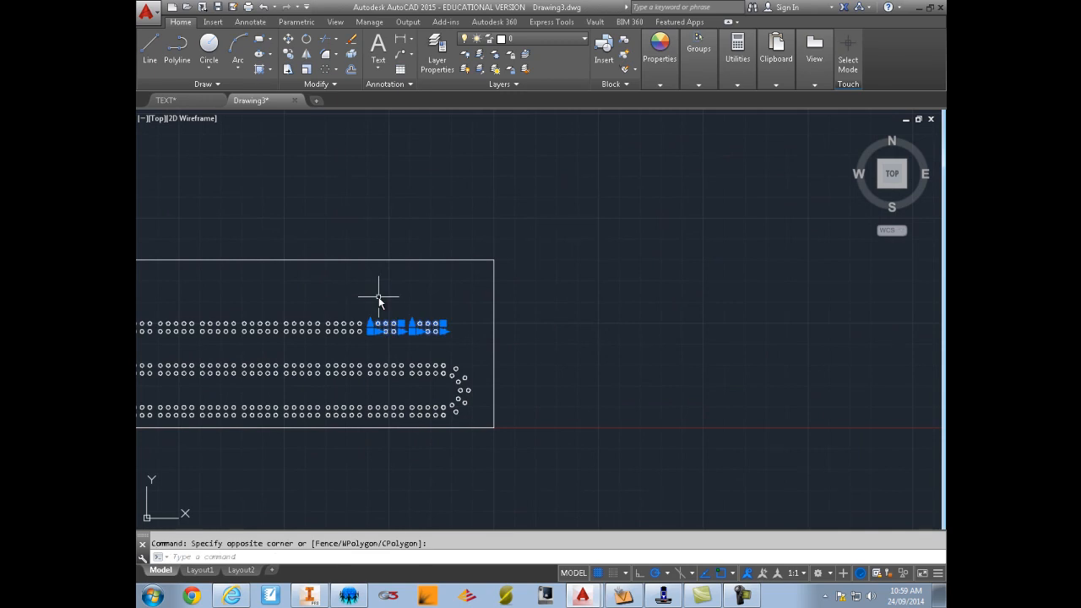
pyautogui.press('Delete')
# Draw a single circle of radius 0.0450 just beyond the right end of the shortened top band.
pyautogui.click(352, 54)
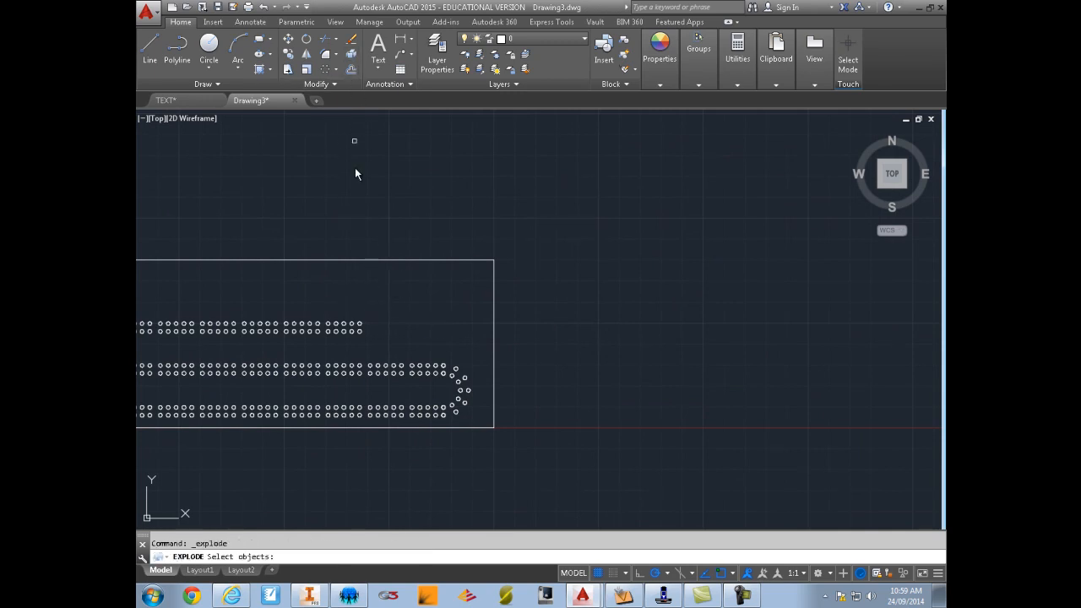
pyautogui.click(209, 44)
pyautogui.scroll(4, 384, 355)
pyautogui.click(354, 304)
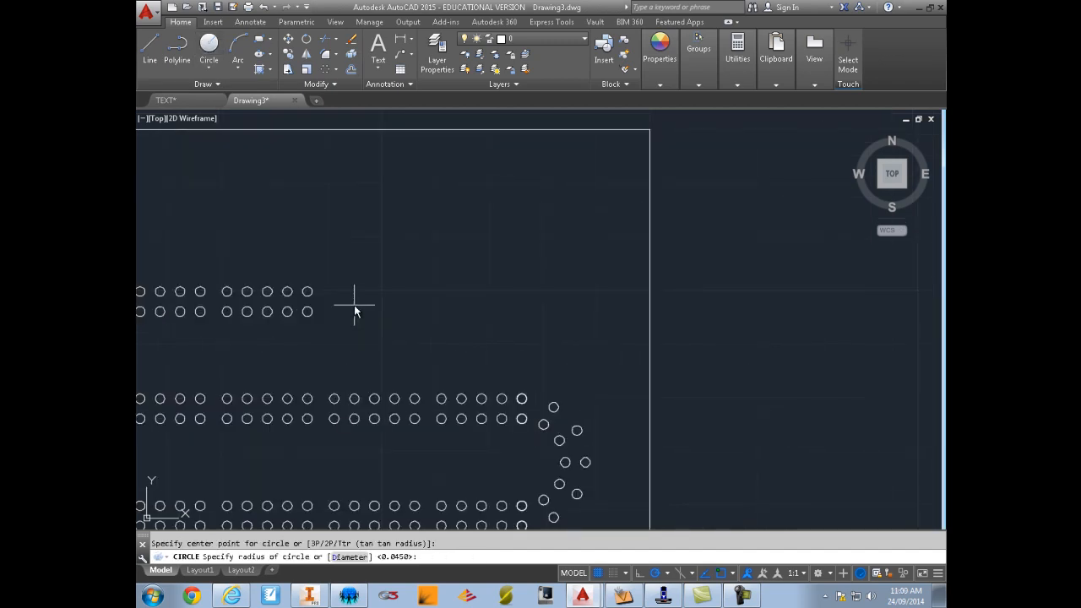
pyautogui.press('Return')
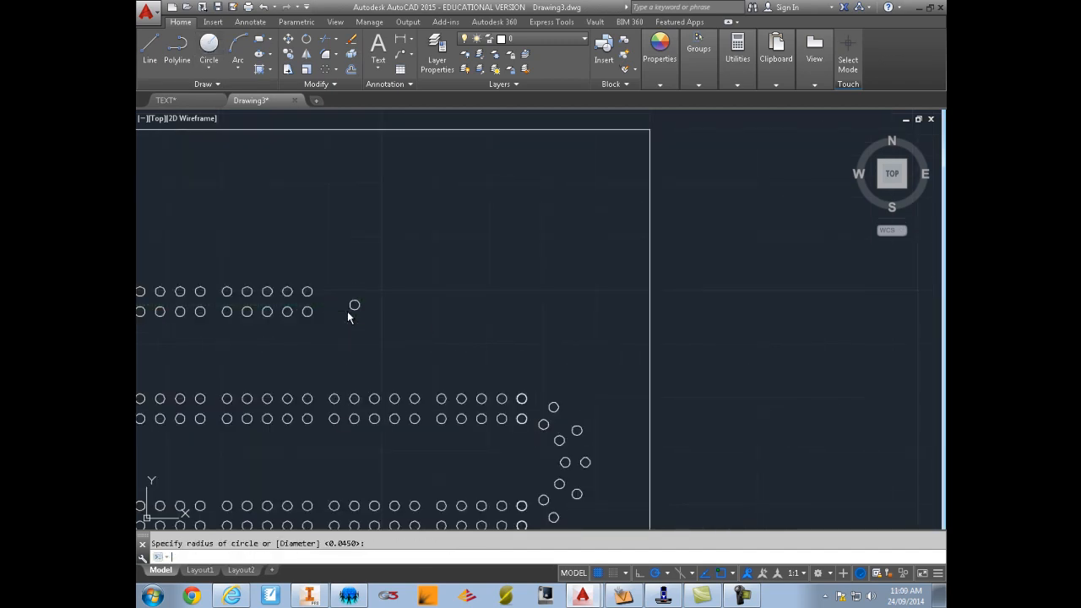
# Delete the vertical construction line joining the top and middle bands at their left end.
pyautogui.scroll(-2, 337, 319)
pyautogui.moveTo(380, 340)
pyautogui.mouseDown(button='middle')
pyautogui.moveTo(681, 340)
pyautogui.moveTo(694, 321)
pyautogui.mouseUp(button='middle')
pyautogui.scroll(2, 258, 355)
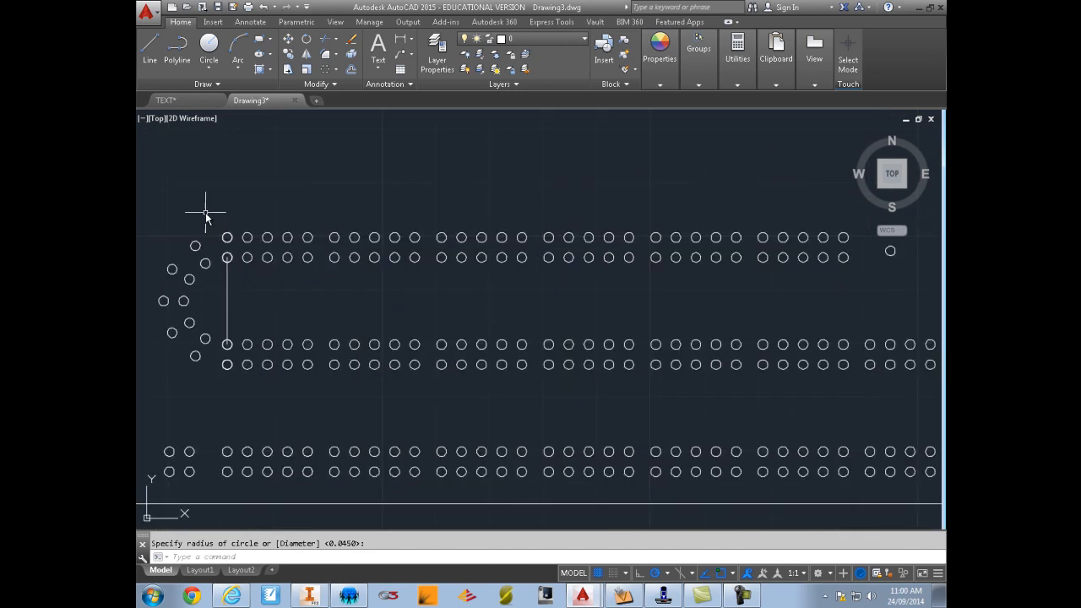
pyautogui.moveTo(210, 213)
pyautogui.mouseDown()
pyautogui.moveTo(264, 365)
pyautogui.moveTo(253, 411)
pyautogui.moveTo(248, 397)
pyautogui.mouseUp()
pyautogui.press('Escape')
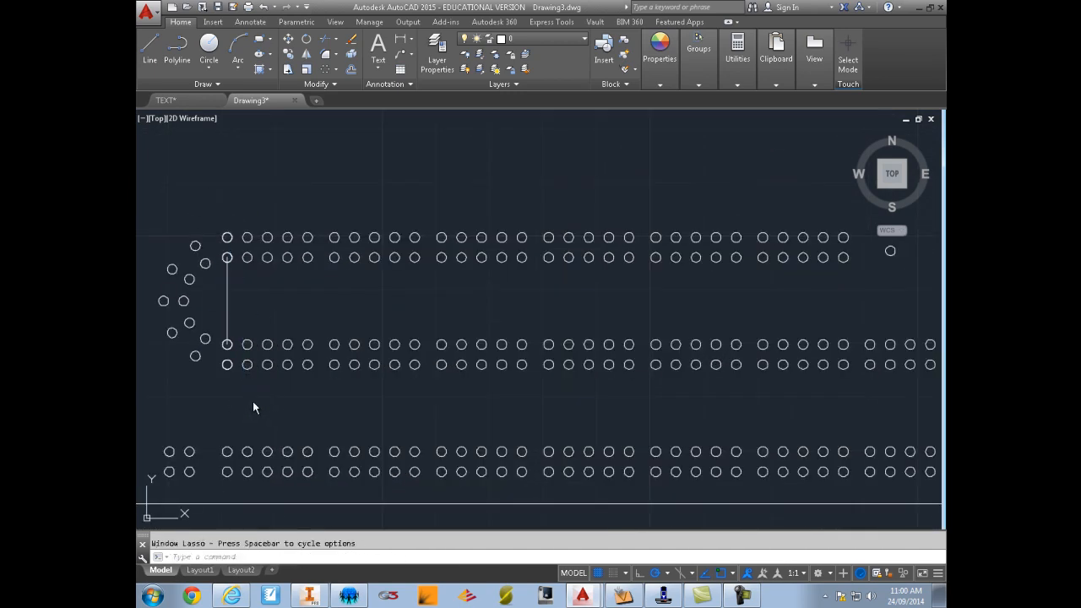
pyautogui.click(216, 205)
pyautogui.click(232, 388)
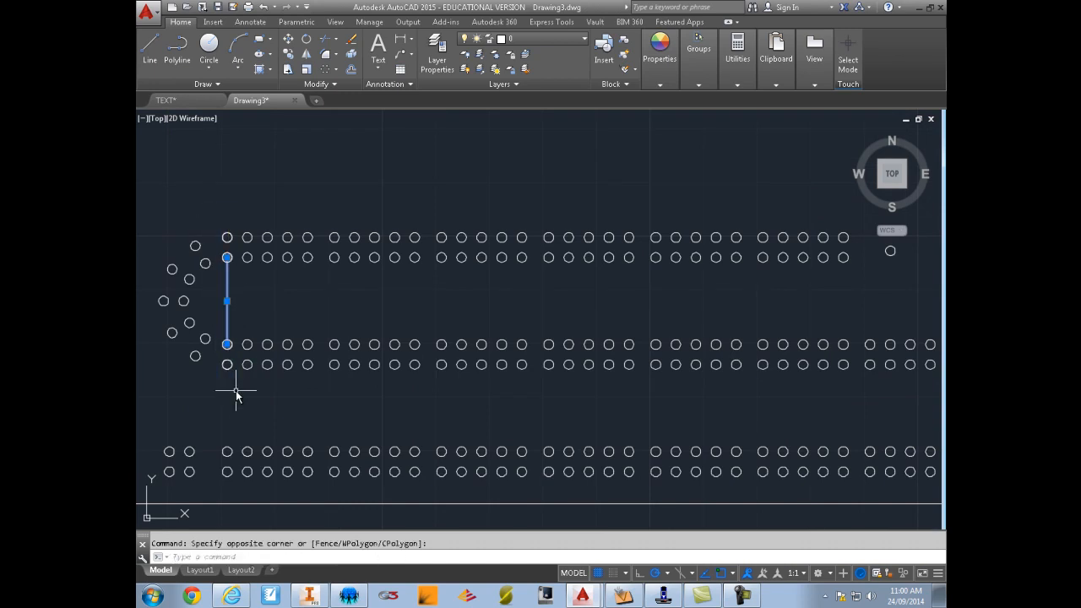
pyautogui.press('Delete')
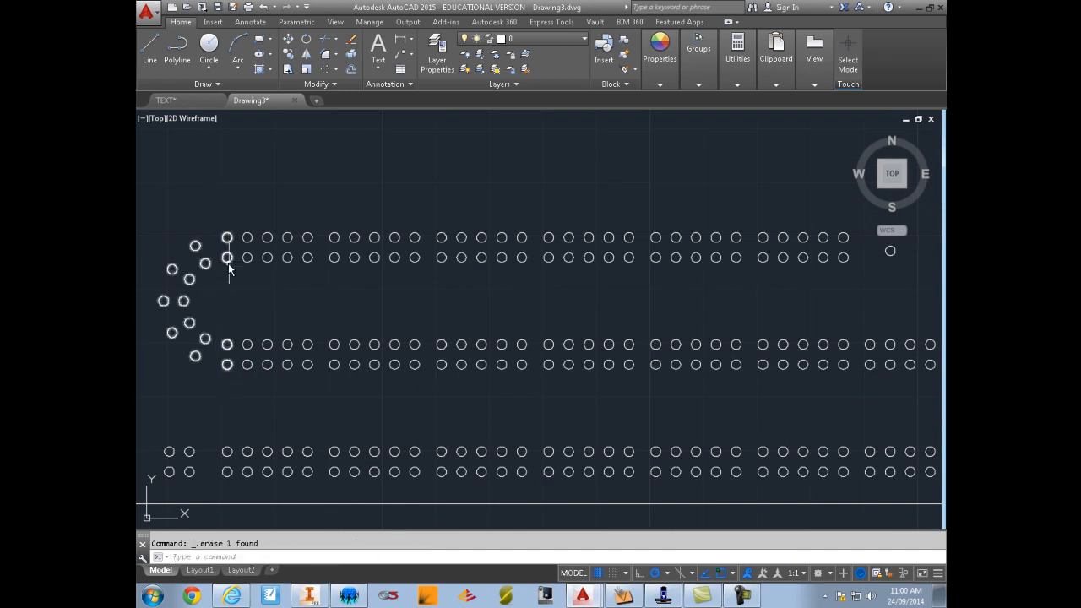
# Save the drawing as an AutoCAD 2000/LT2000 Drawing (*.dwg), naming it "Table Cribe" followed by the person's first name.
pyautogui.scroll(-5, 248, 301)
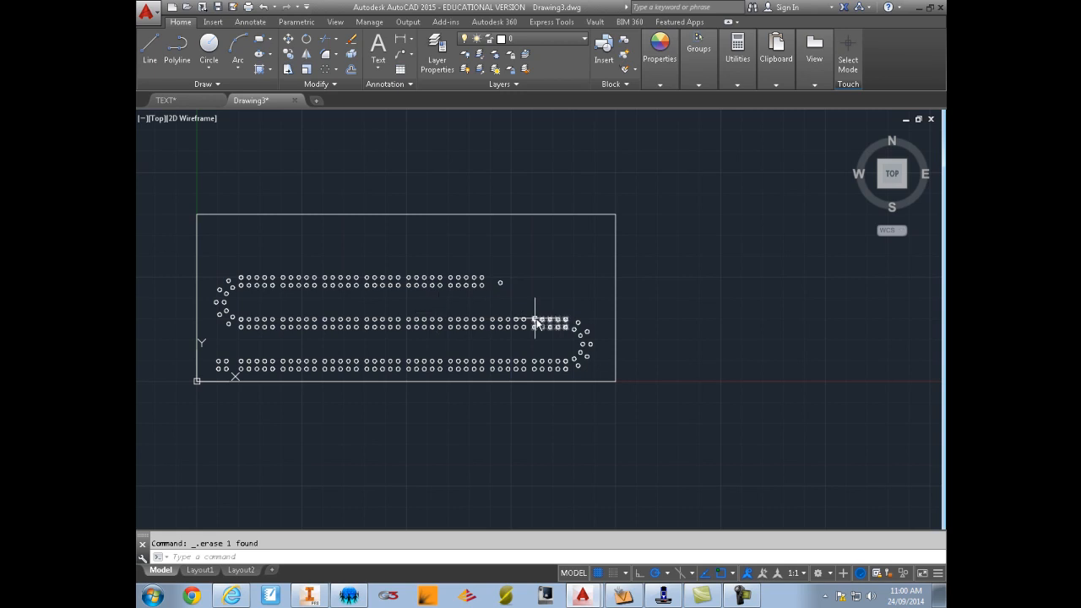
pyautogui.moveTo(531, 313); pyautogui.dragTo(606, 358, button='middle')
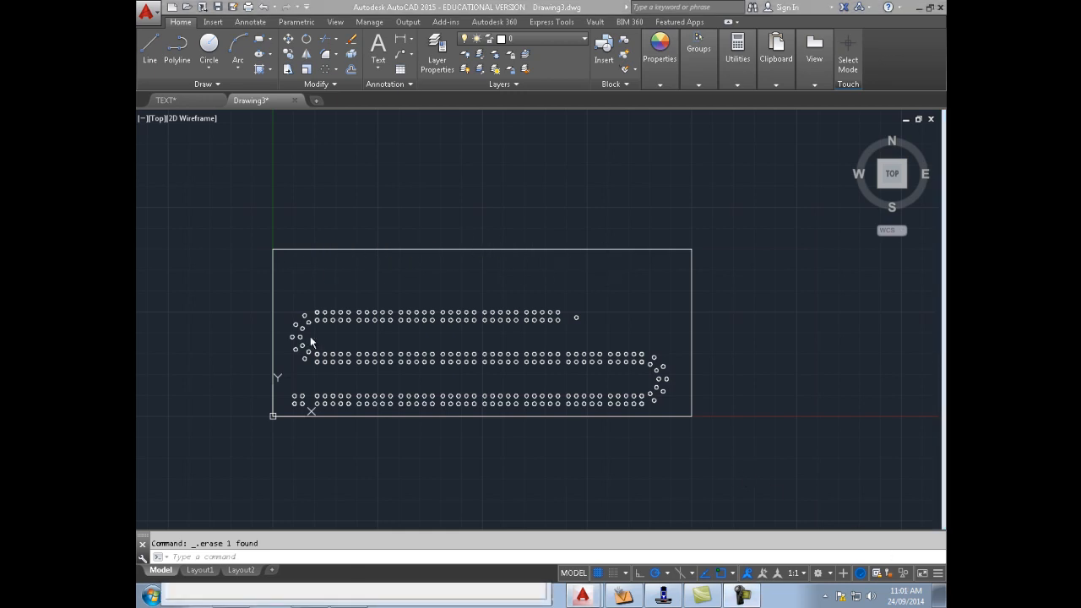
pyautogui.click(147, 12)
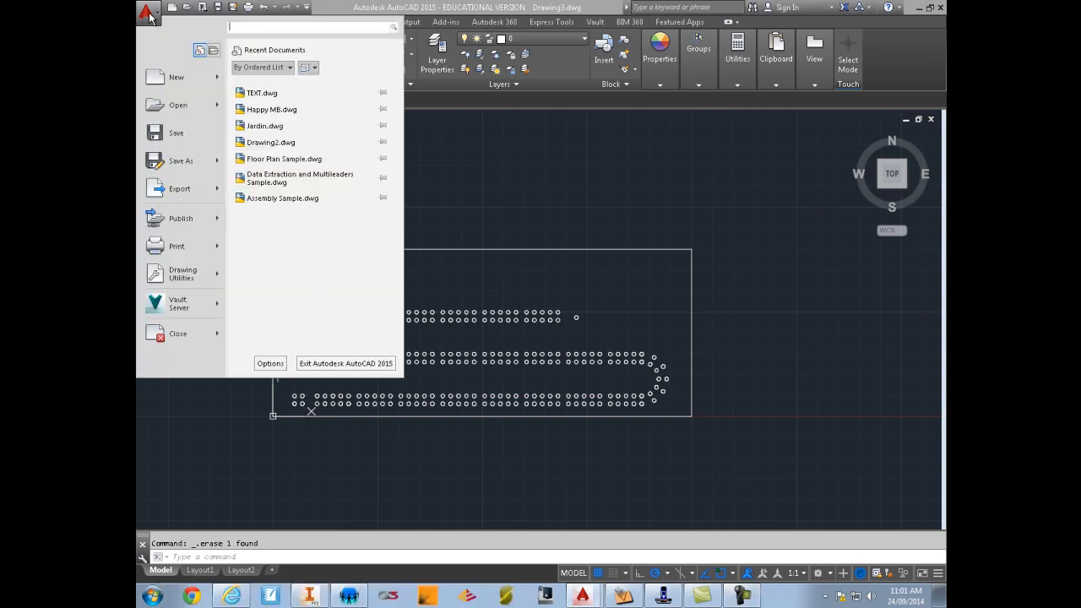
pyautogui.click(179, 162)
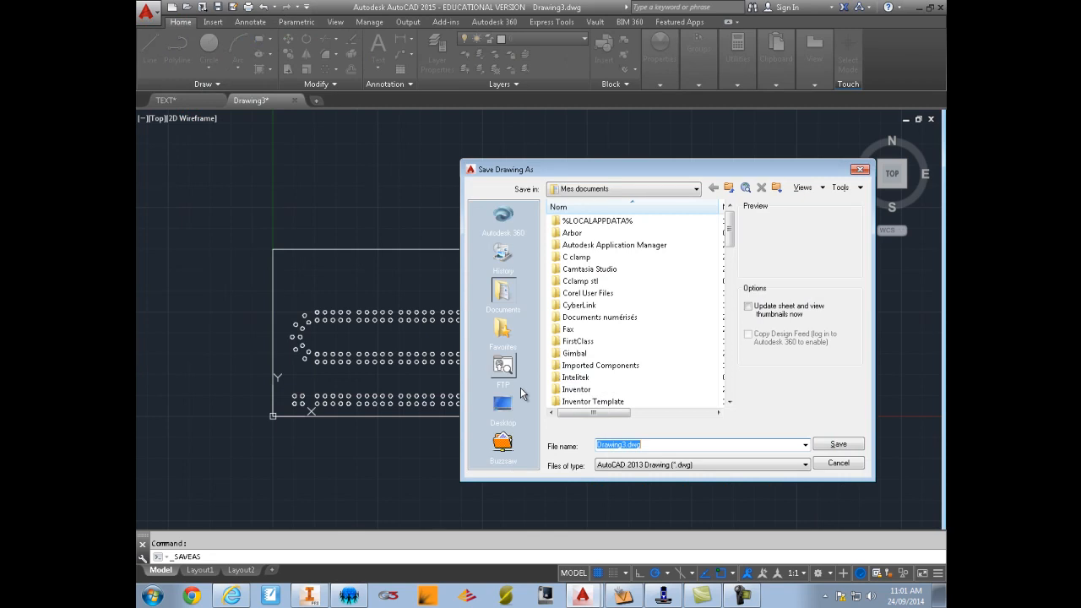
pyautogui.click(629, 466)
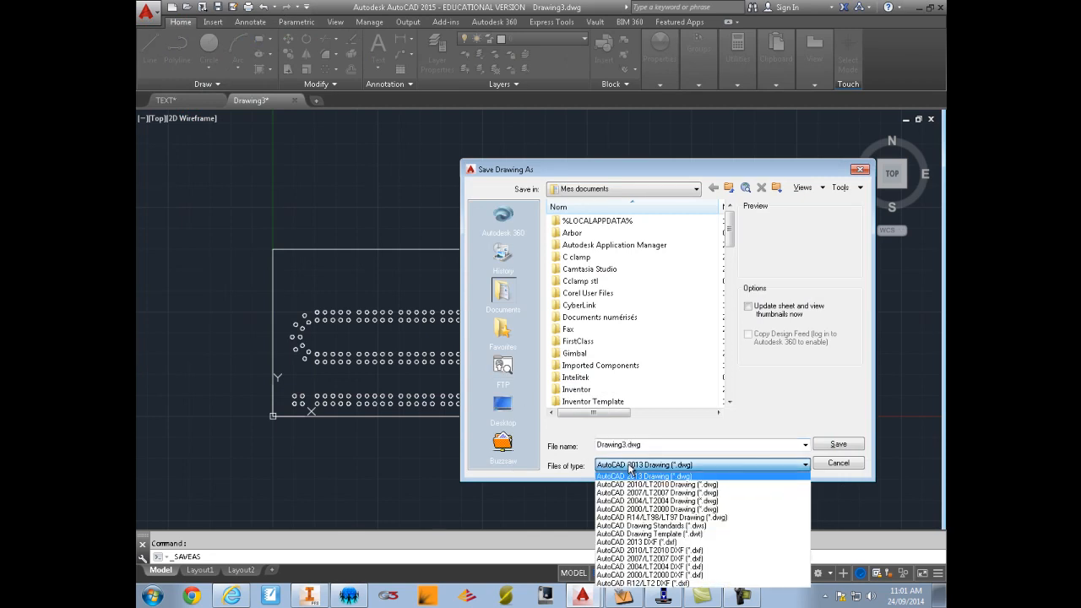
pyautogui.click(626, 510)
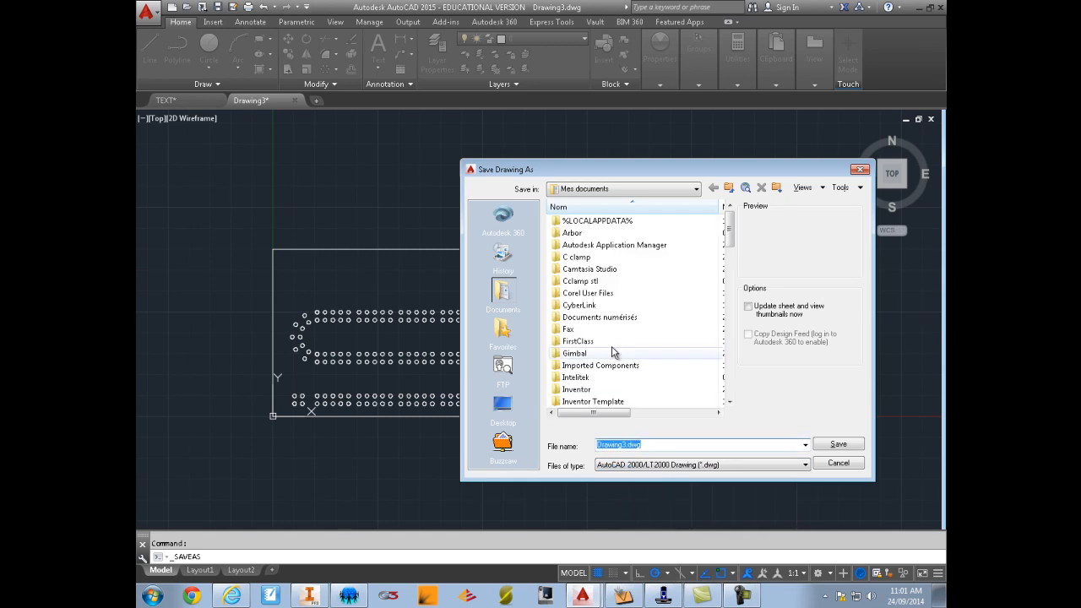
pyautogui.write('Table Cribe Mario')
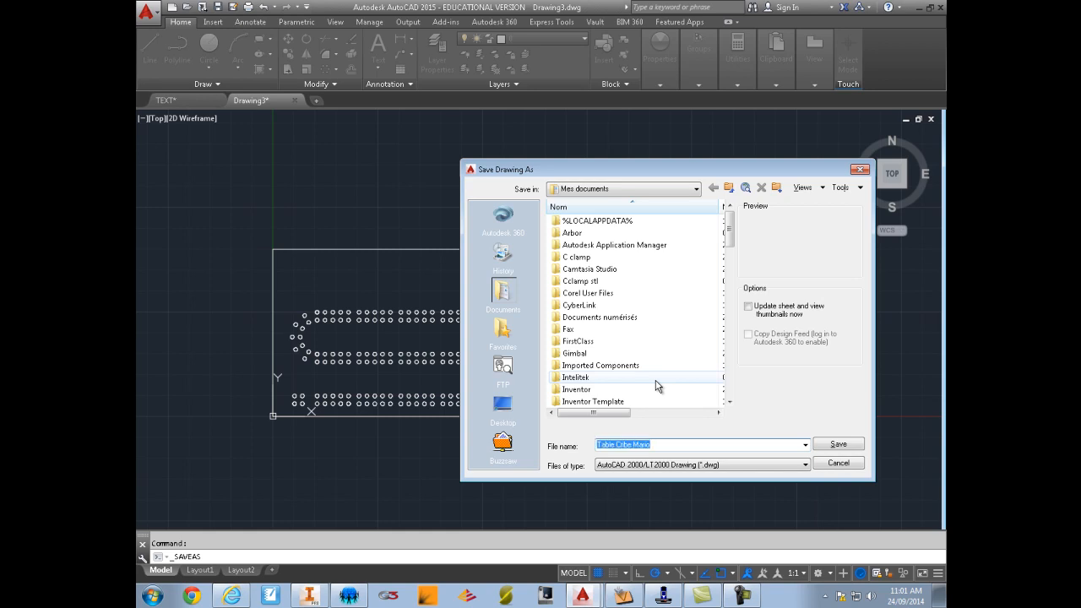
pyautogui.press('Return')
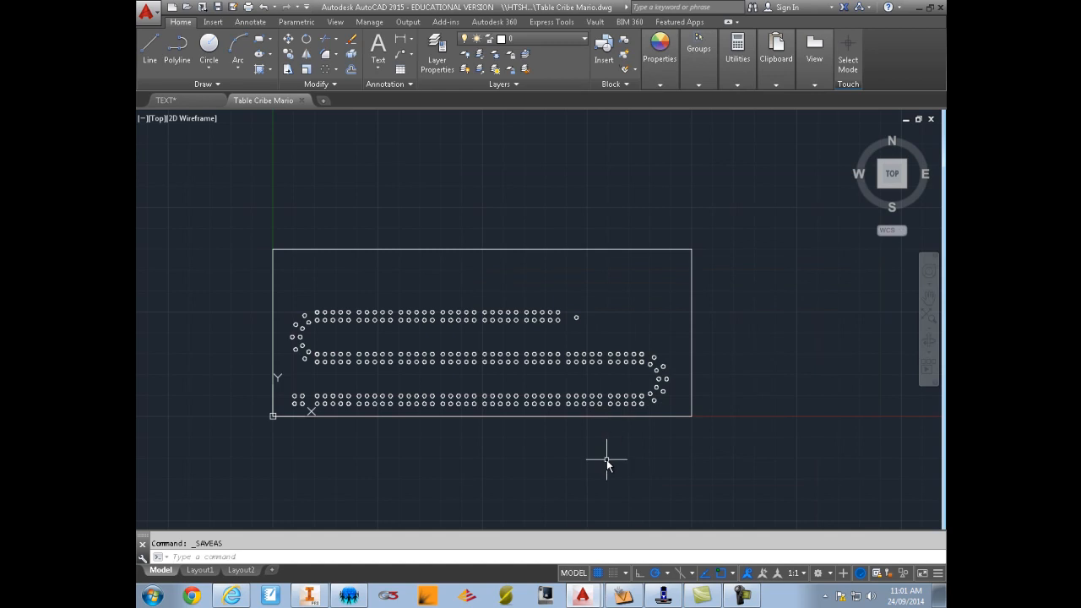